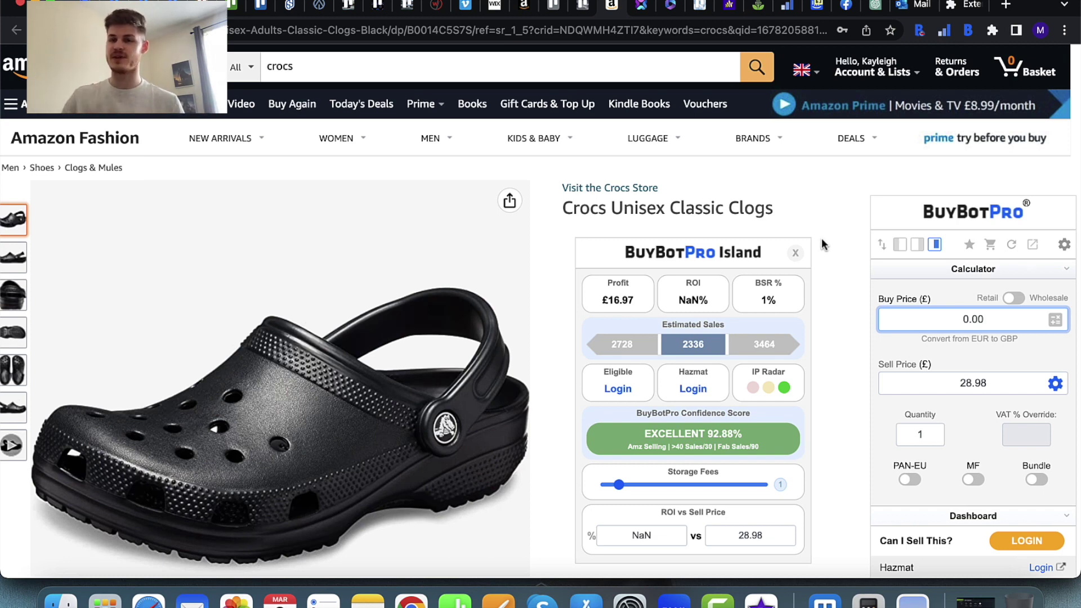
Check the BuyBotPro extension's details page, then return to the Crocs listing
click(993, 31)
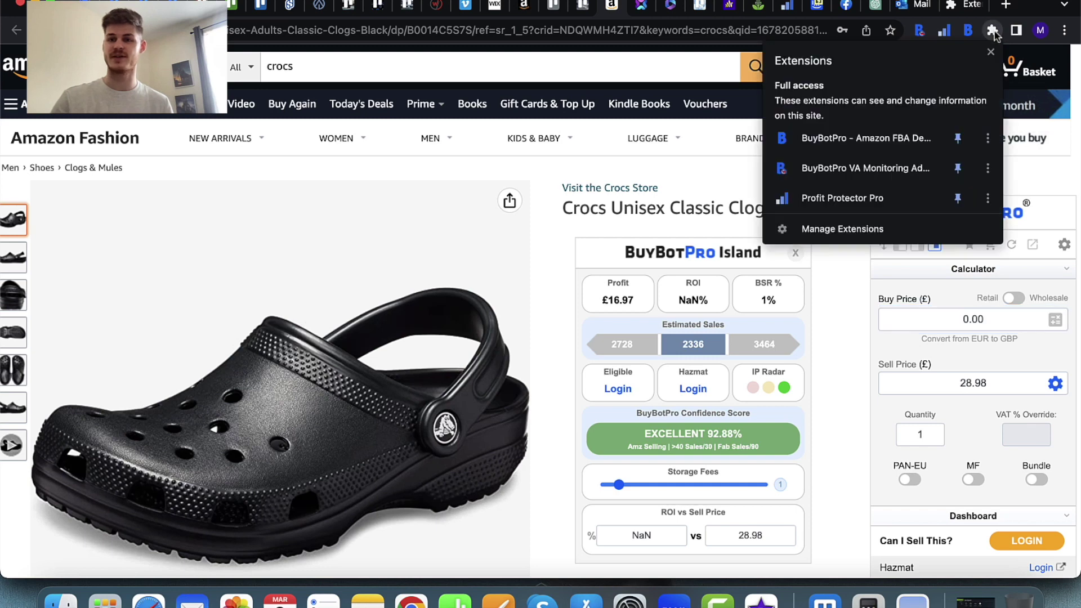
click(981, 140)
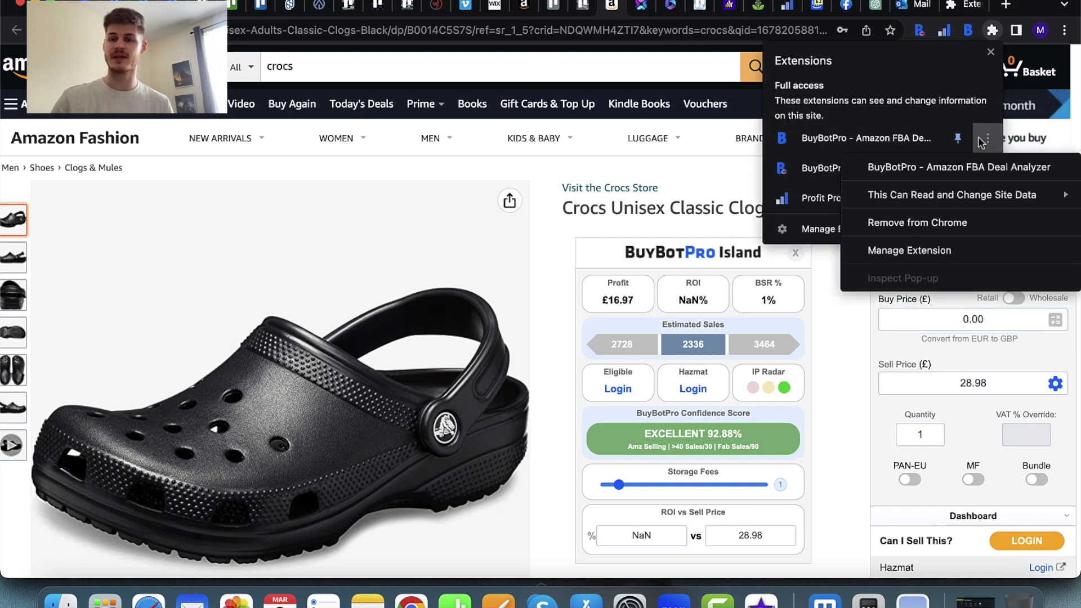
click(880, 255)
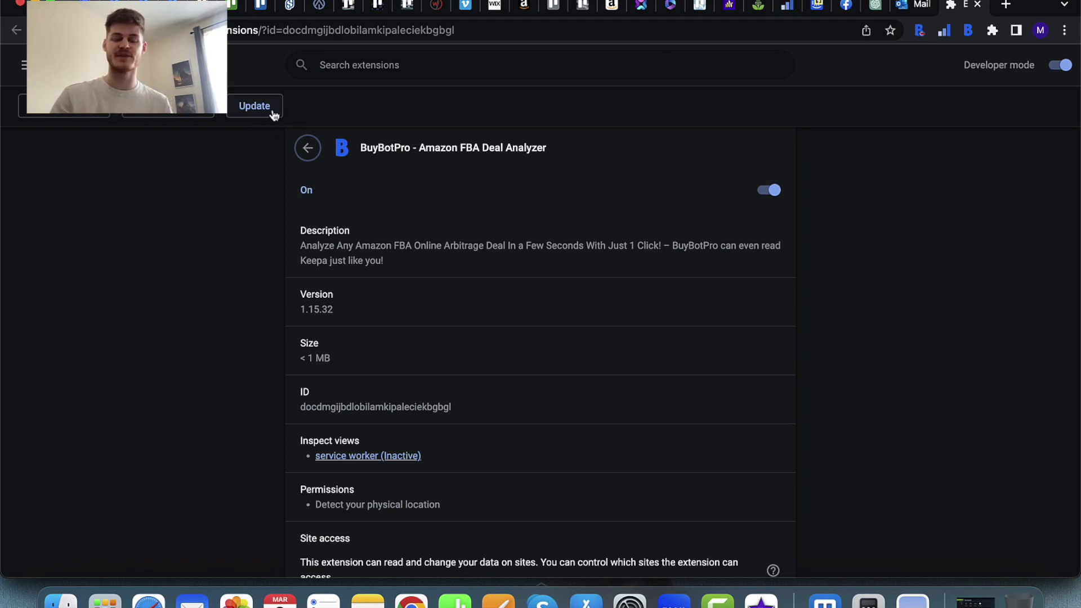
click(977, 5)
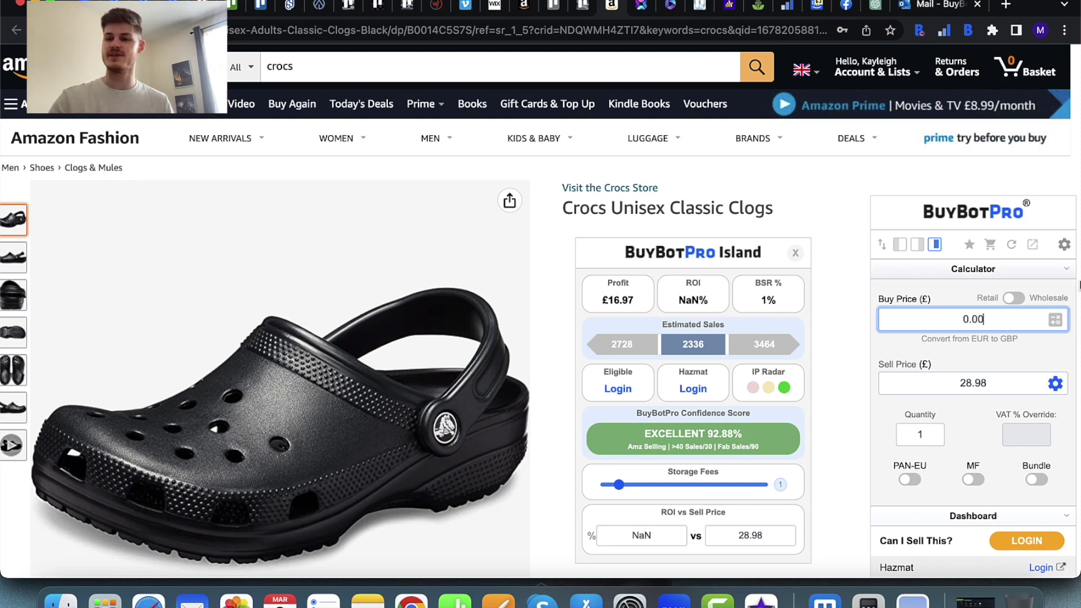
Look through the BuyBotPro settings, then go back to the calculator view
click(1064, 244)
scroll(975, 484, down, 2)
scroll(975, 485, down, 10)
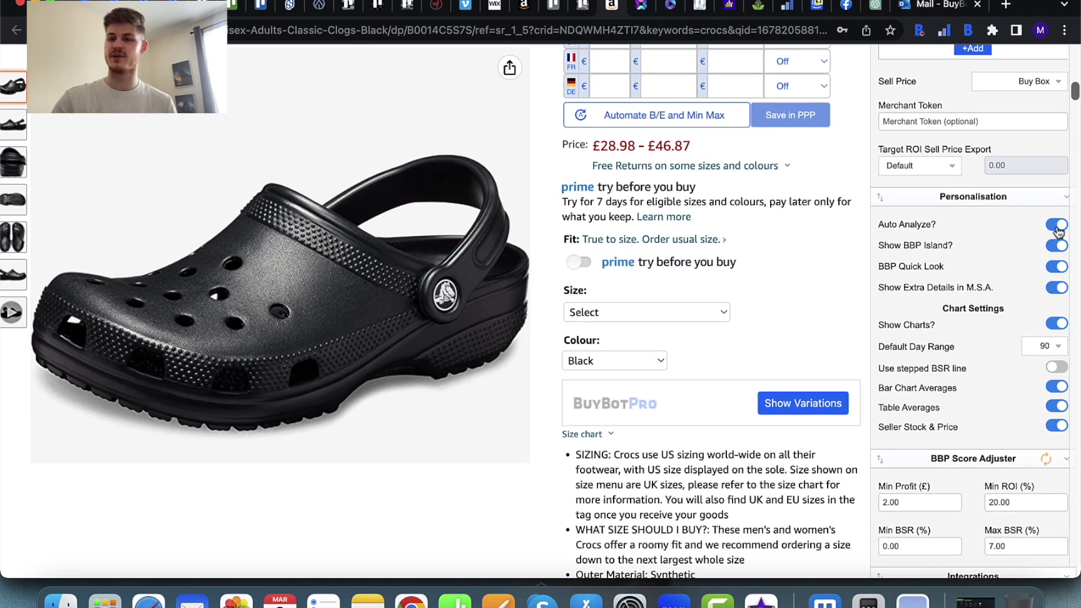
scroll(978, 320, up, 2)
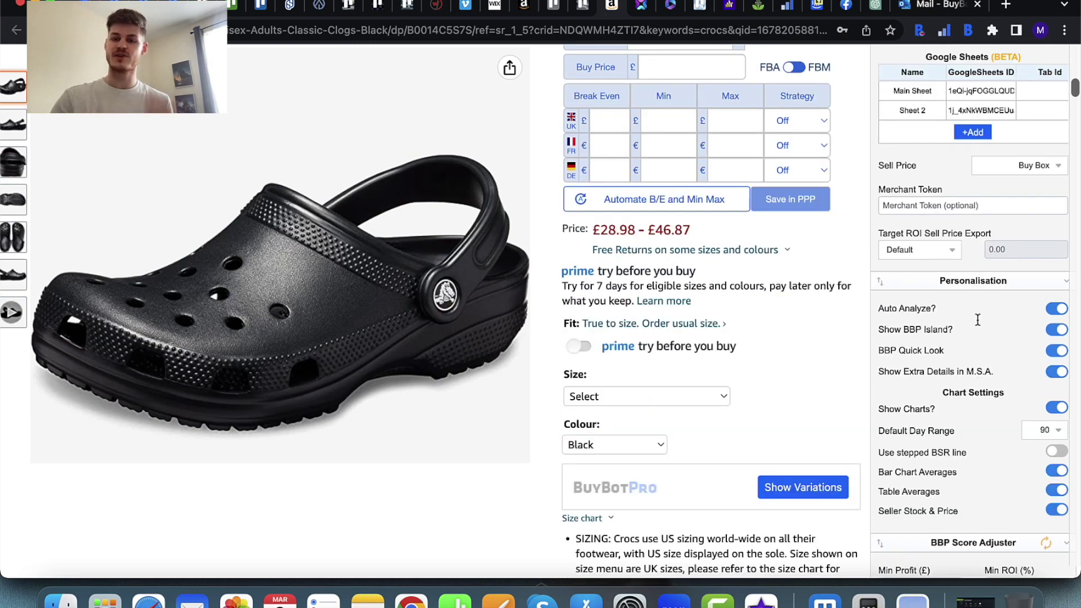
scroll(978, 320, down, 10)
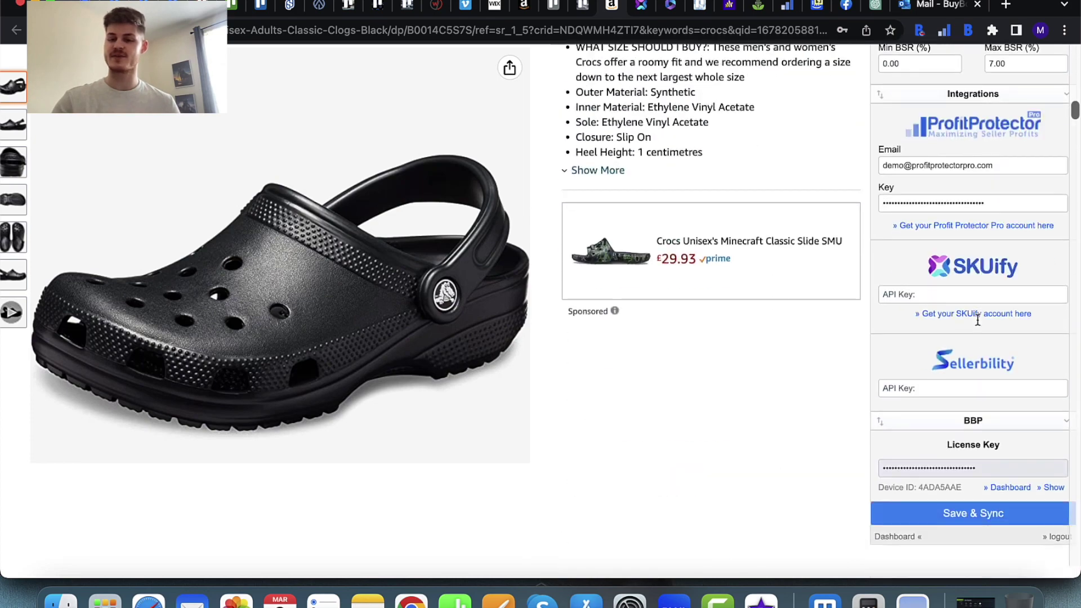
scroll(973, 421, up, 10)
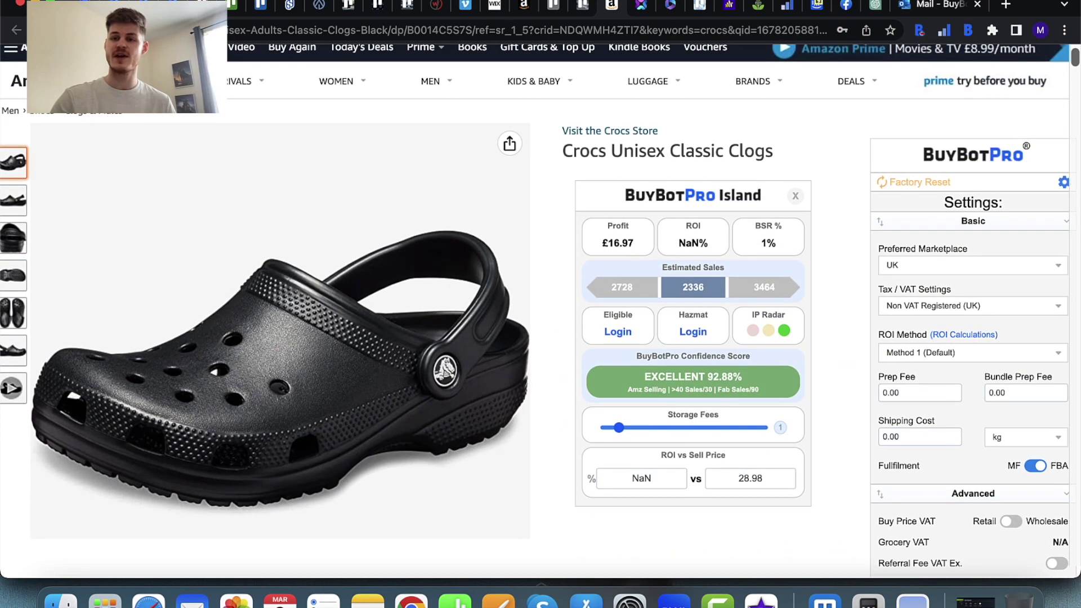
click(1064, 176)
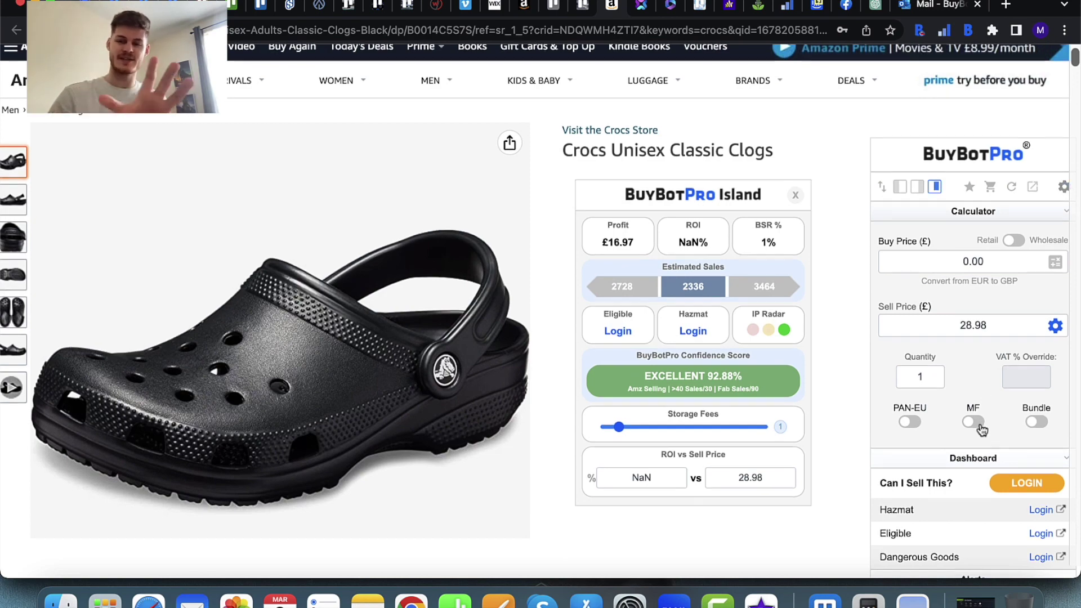
Scroll up and down the BuyBotPro sidebar to review its sections
scroll(981, 425, down, 10)
scroll(983, 431, up, 3)
scroll(983, 431, up, 5)
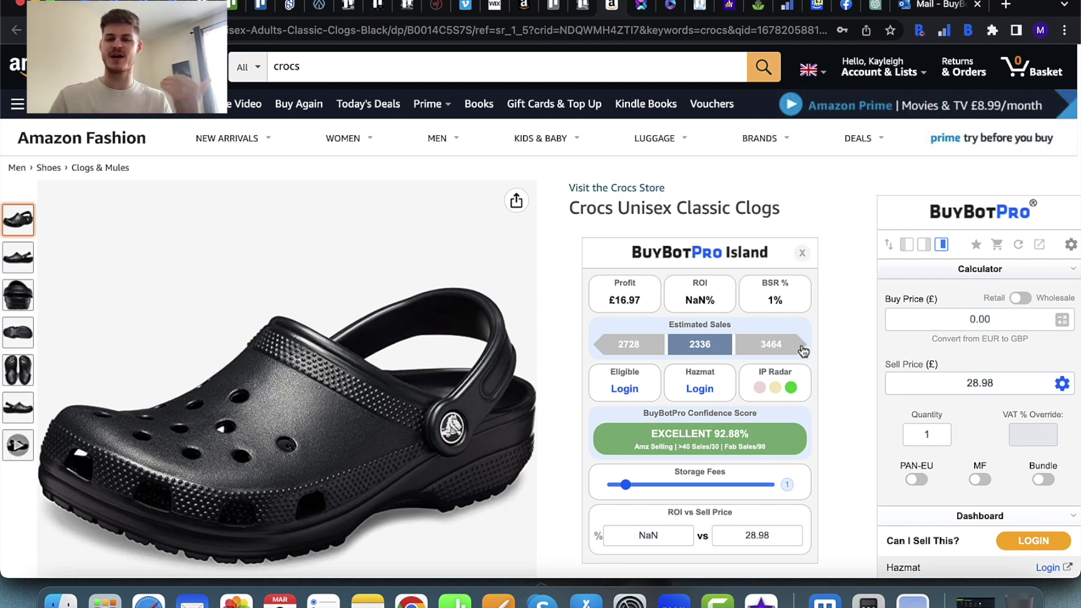
scroll(804, 349, down, 8)
scroll(804, 350, down, 5)
scroll(804, 350, up, 12)
scroll(803, 350, up, 1)
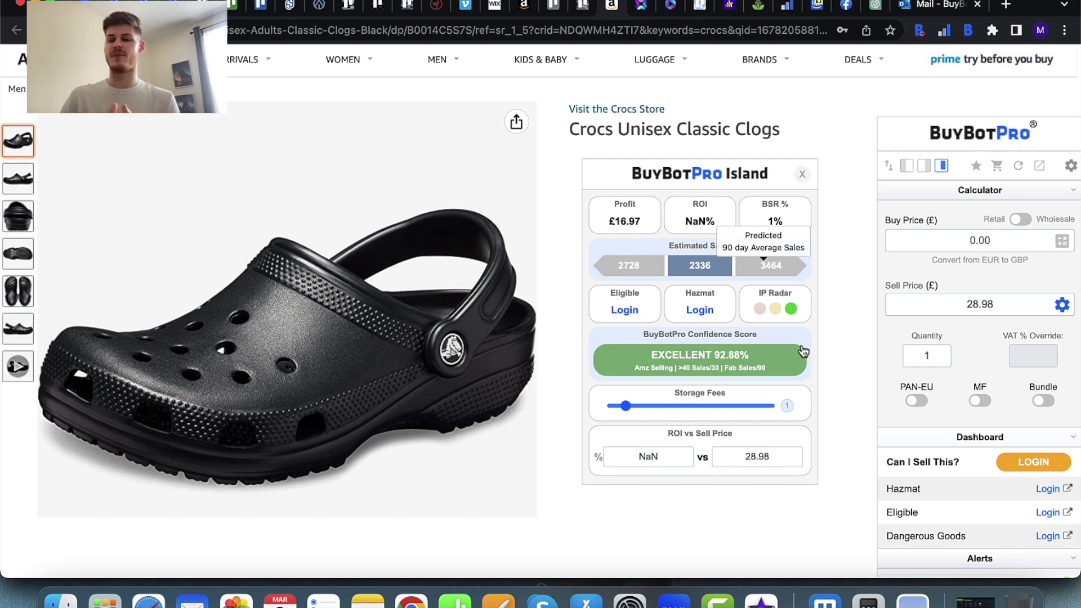
scroll(1041, 491, down, 10)
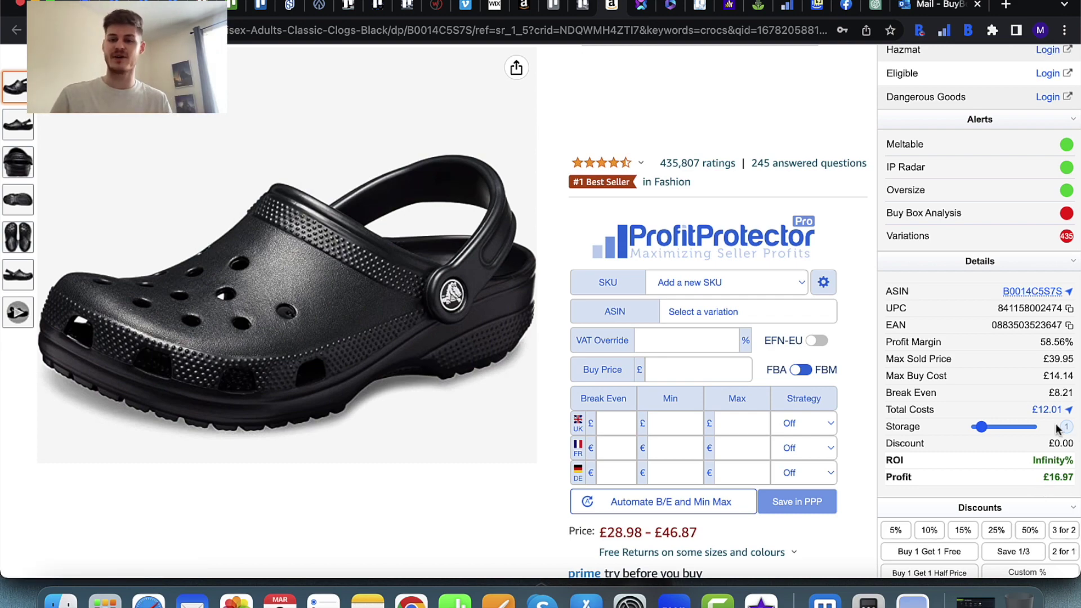
scroll(965, 365, down, 2)
scroll(964, 365, down, 5)
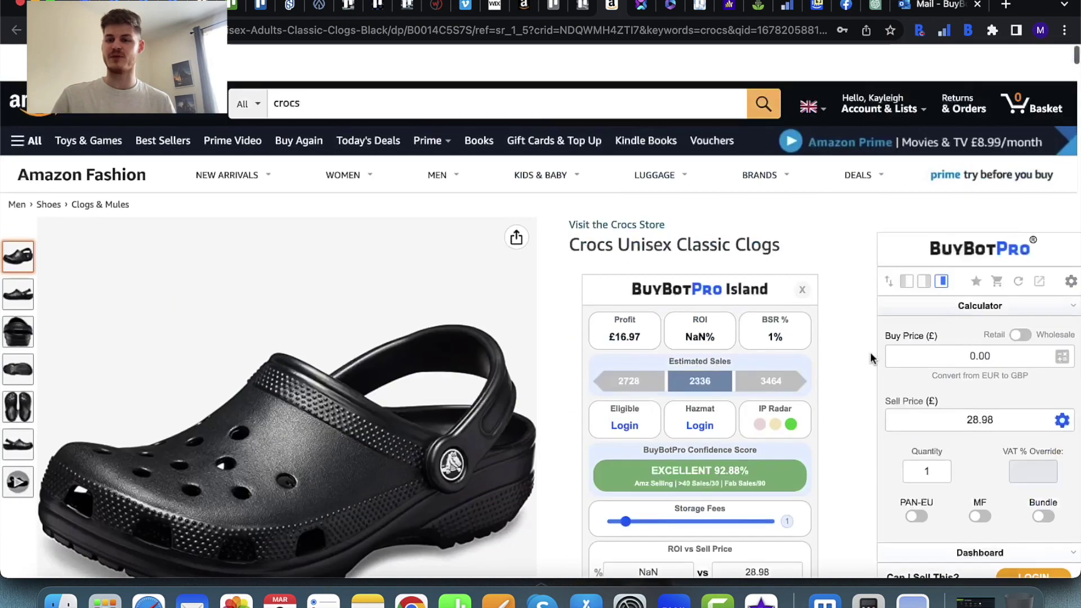
scroll(870, 353, down, 1)
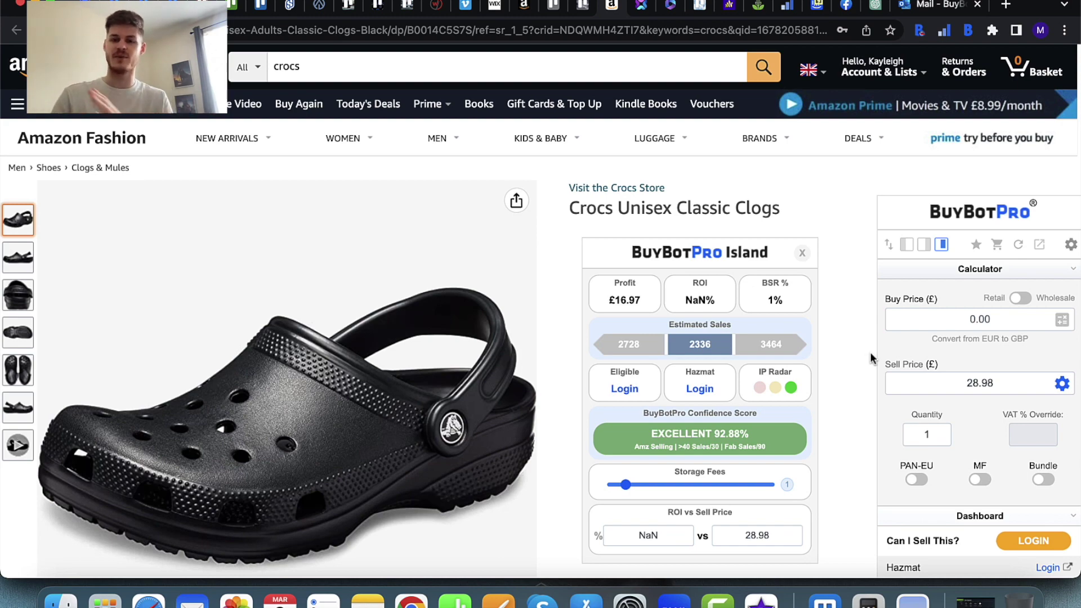
scroll(969, 465, down, 5)
scroll(969, 465, up, 1)
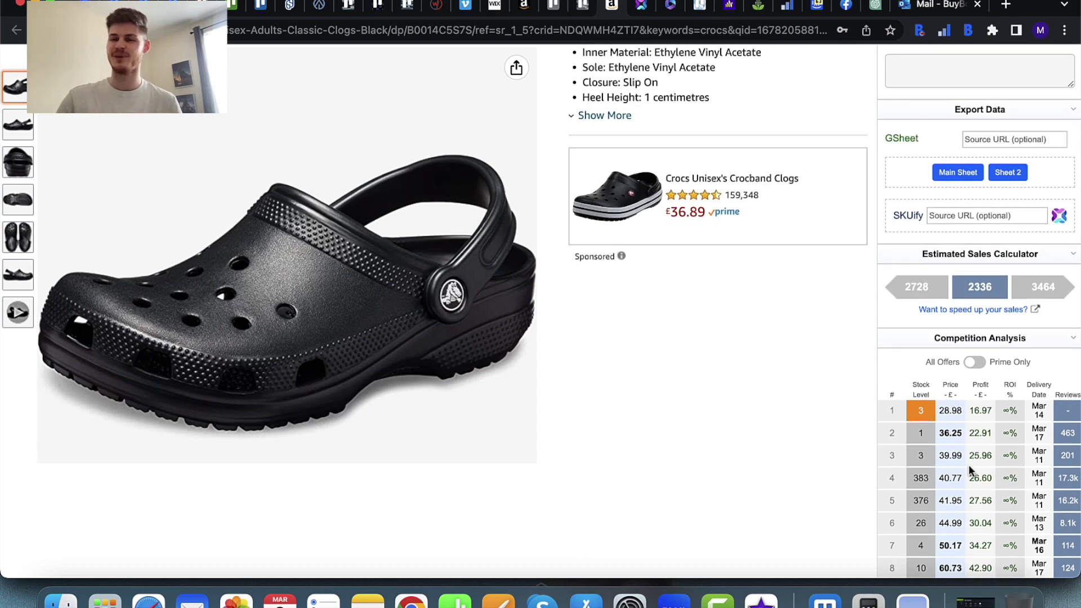
scroll(869, 459, up, 10)
scroll(869, 459, up, 1)
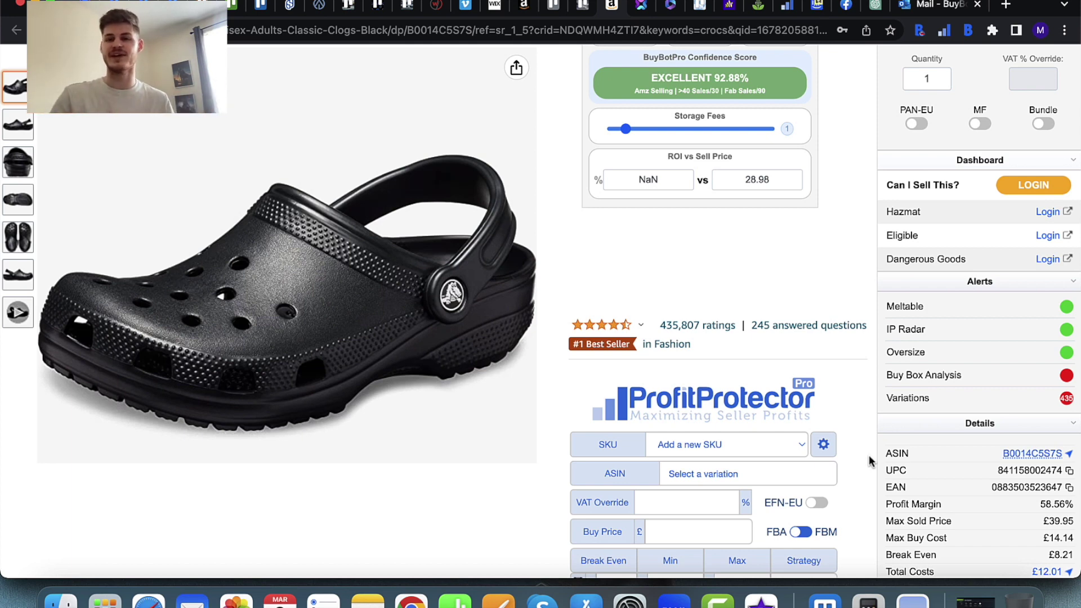
scroll(869, 459, down, 15)
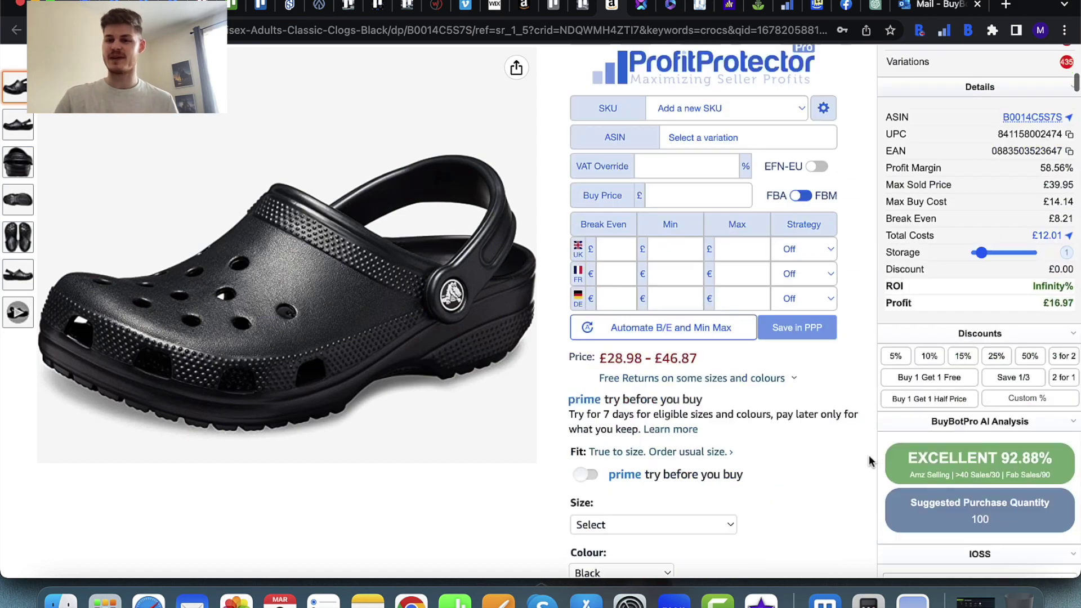
scroll(869, 461, down, 15)
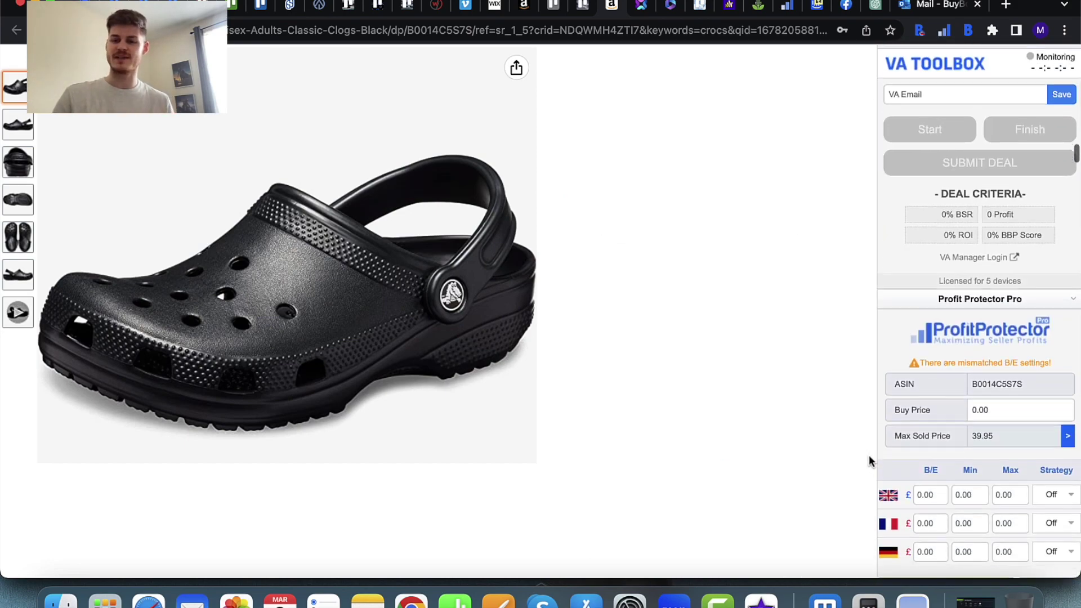
scroll(869, 461, down, 10)
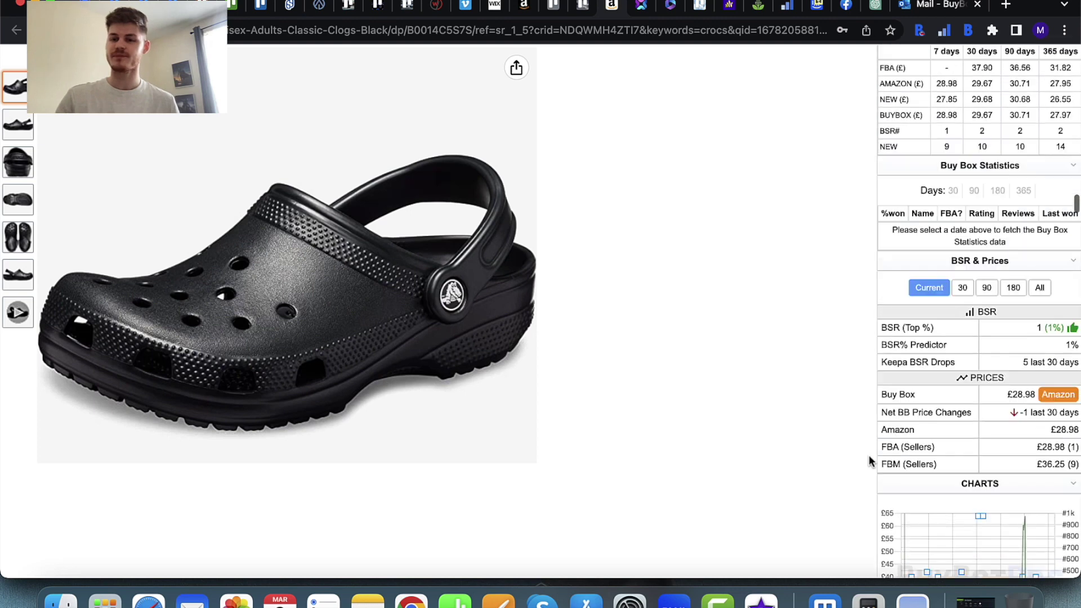
scroll(869, 461, down, 2)
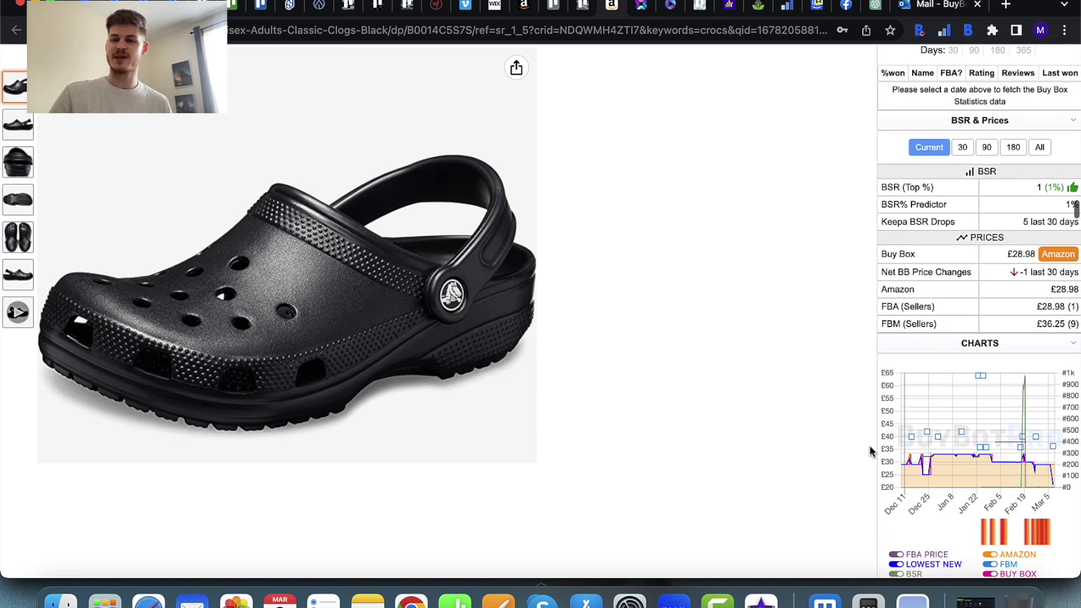
Collapse and re-expand the BSR & Prices section, then review its figures
click(1035, 131)
click(1035, 131)
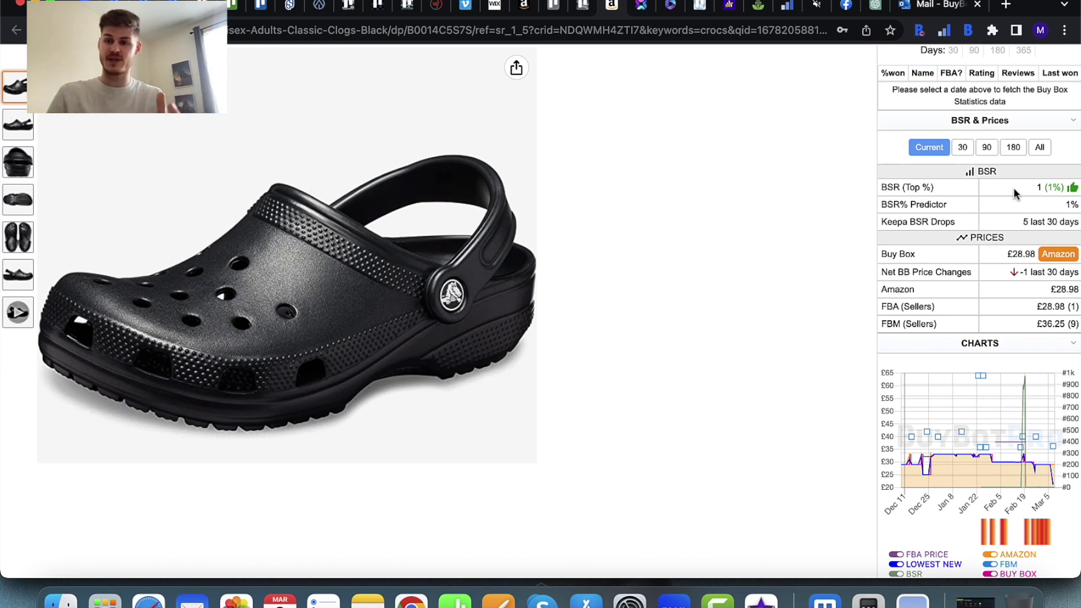
mouse_move(914, 207)
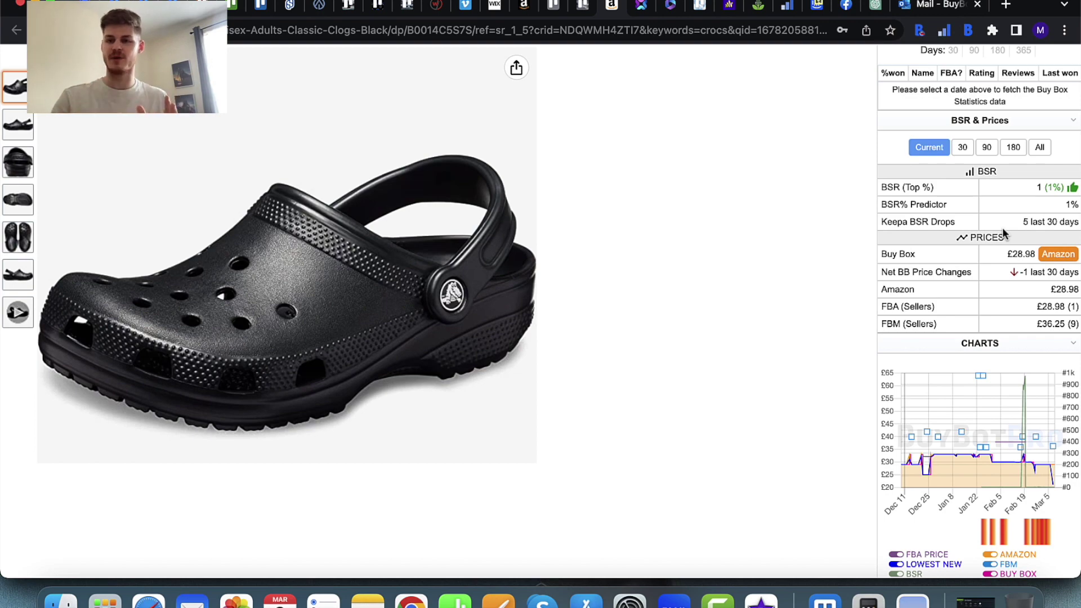
scroll(980, 225, up, 15)
scroll(811, 220, up, 10)
mouse_move(988, 309)
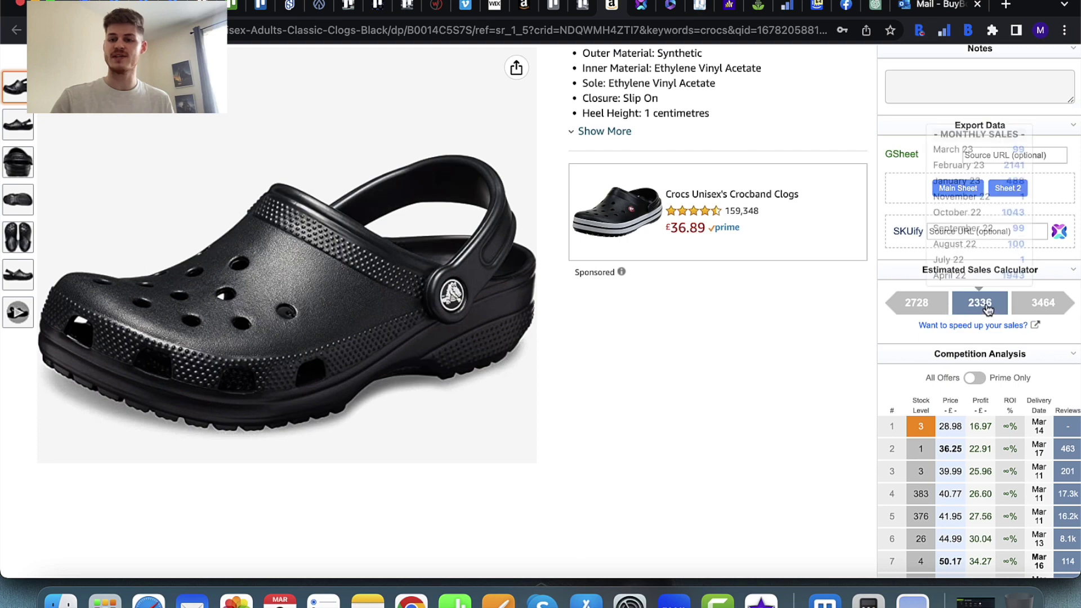
scroll(840, 312, down, 10)
scroll(839, 312, down, 10)
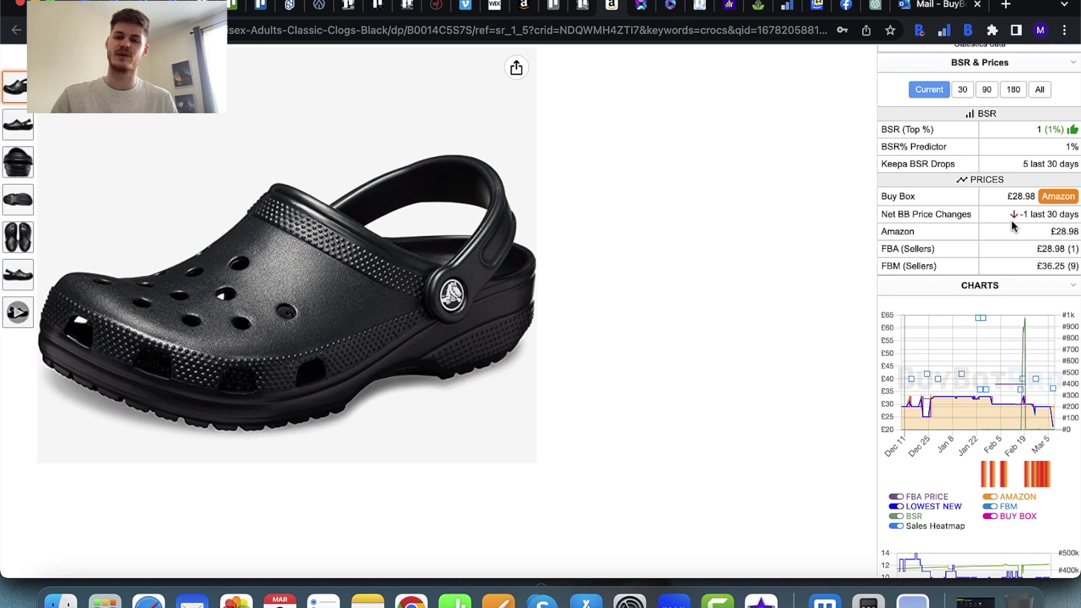
mouse_move(1035, 225)
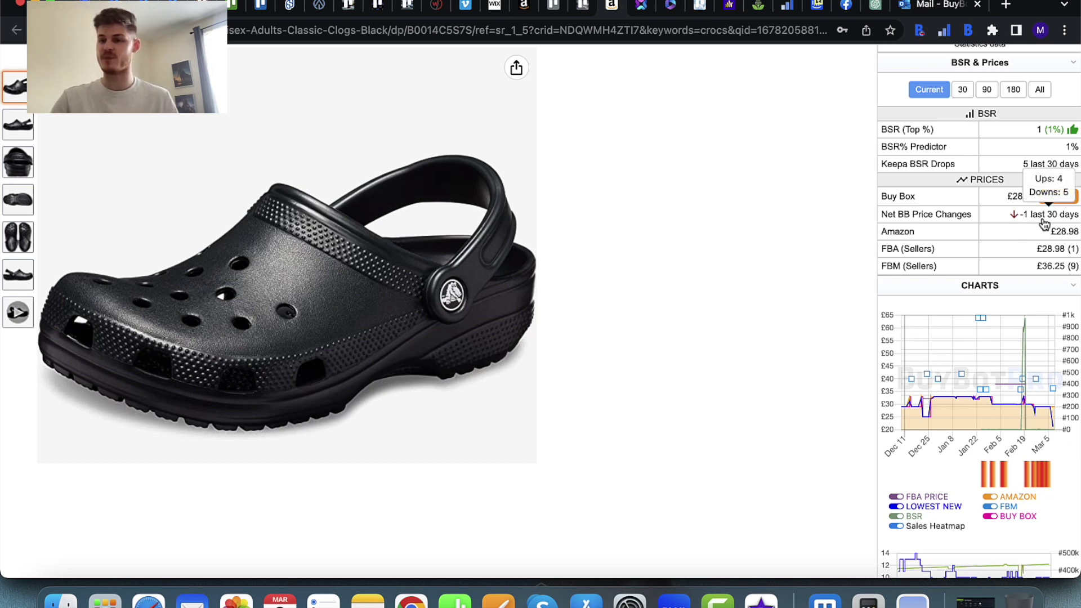
scroll(928, 260, up, 2)
scroll(927, 261, right, 1)
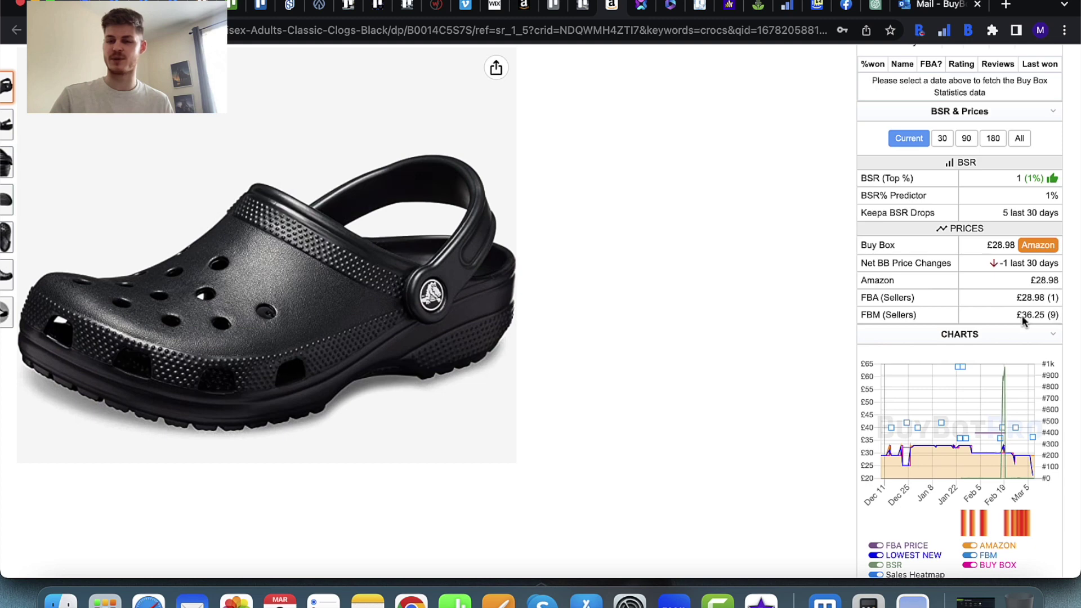
scroll(1030, 319, up, 3)
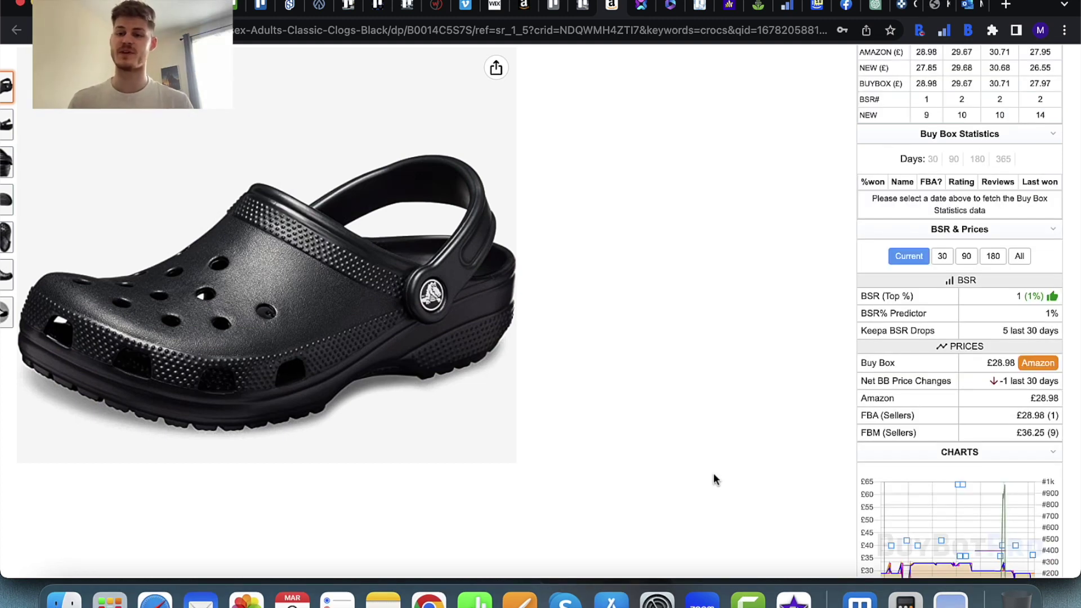
Switch BSR & Prices through 30, 90 and 180 days, ending on All
click(952, 264)
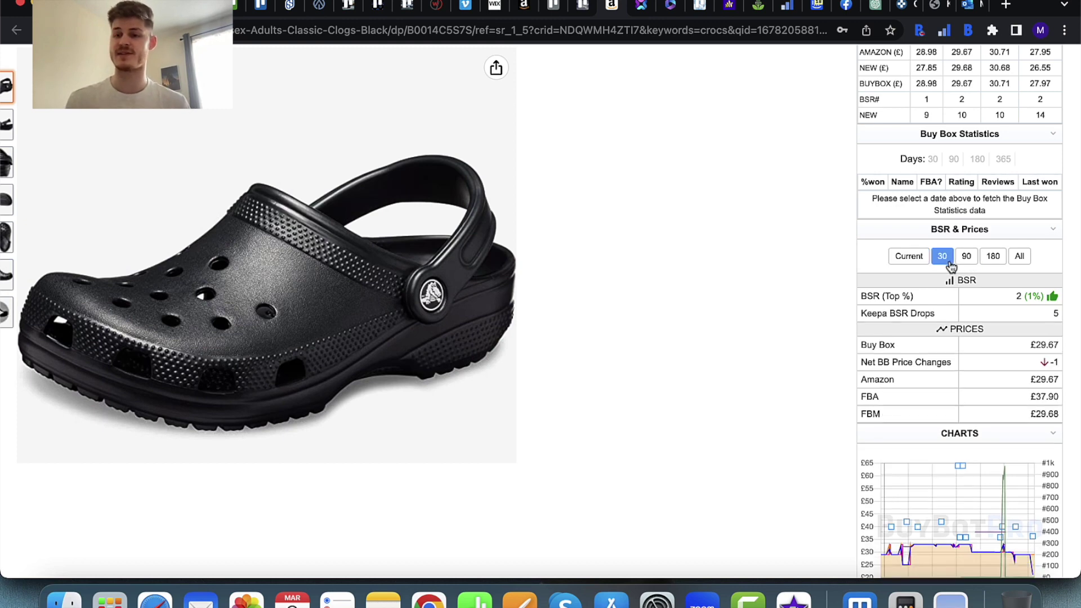
click(971, 262)
click(991, 261)
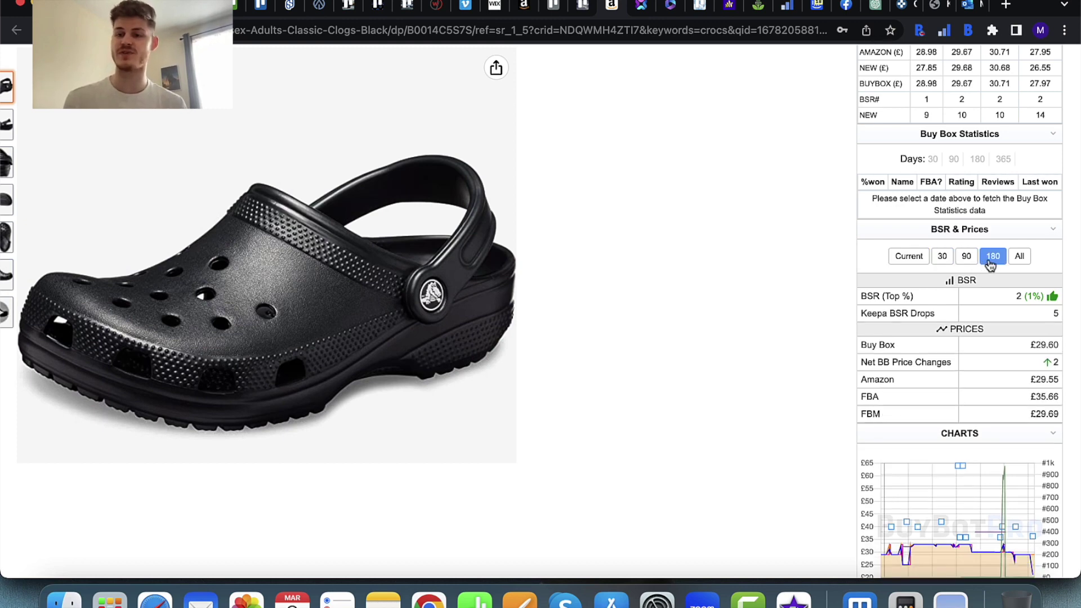
click(1021, 262)
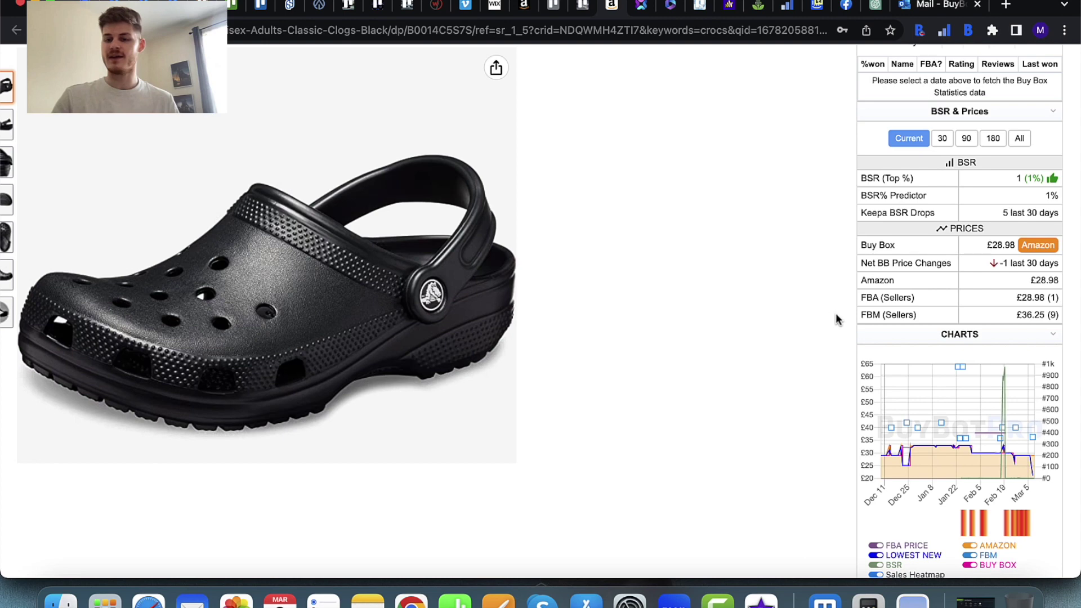
Scroll to the Charts section and read values off the 90-day Keepa price chart
scroll(836, 319, down, 5)
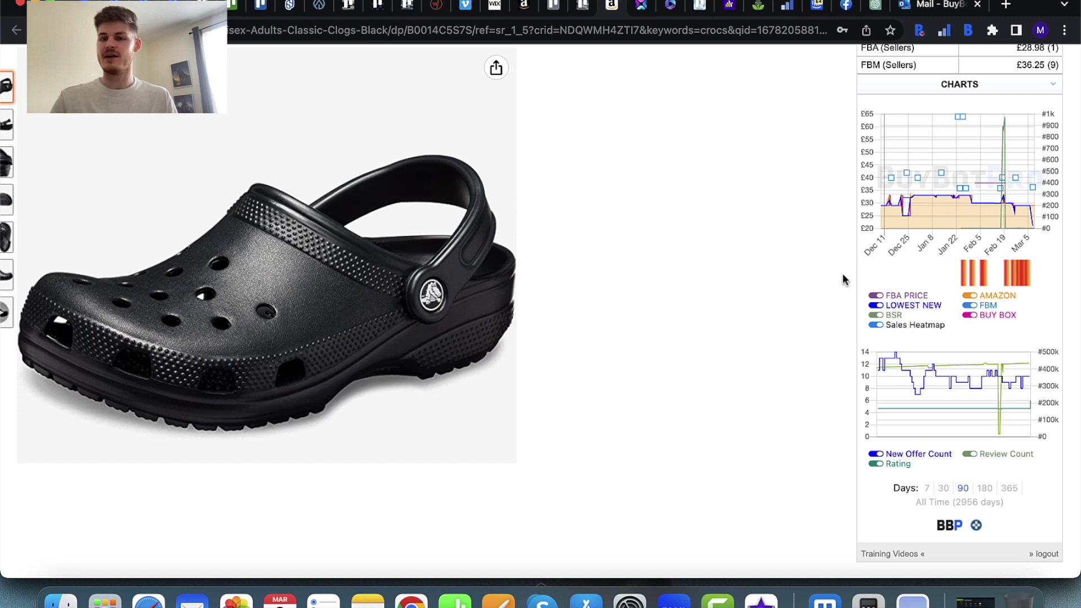
mouse_move(904, 183)
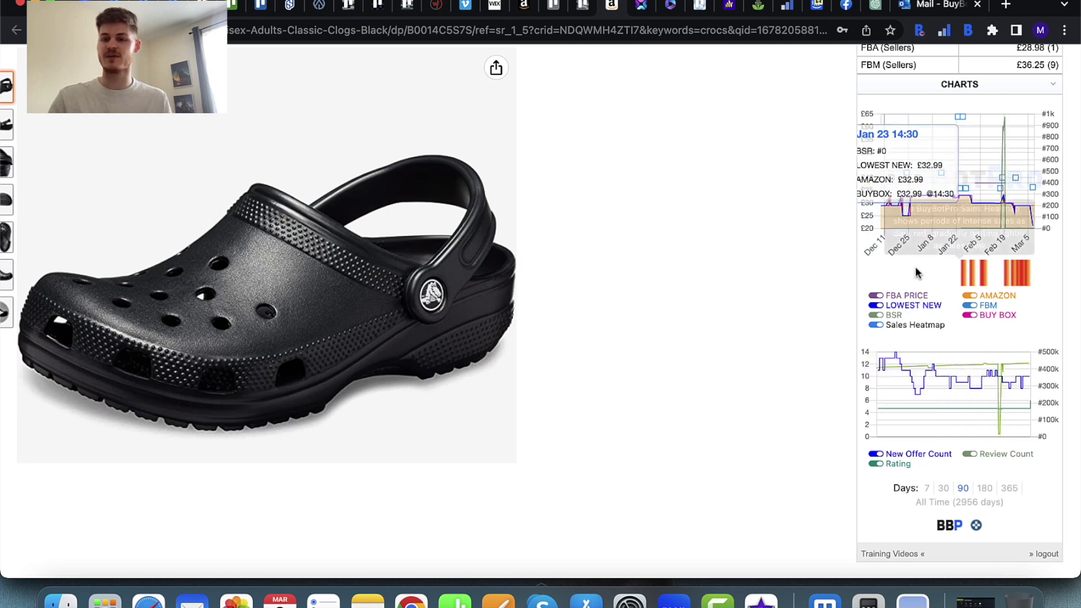
click(876, 295)
click(877, 306)
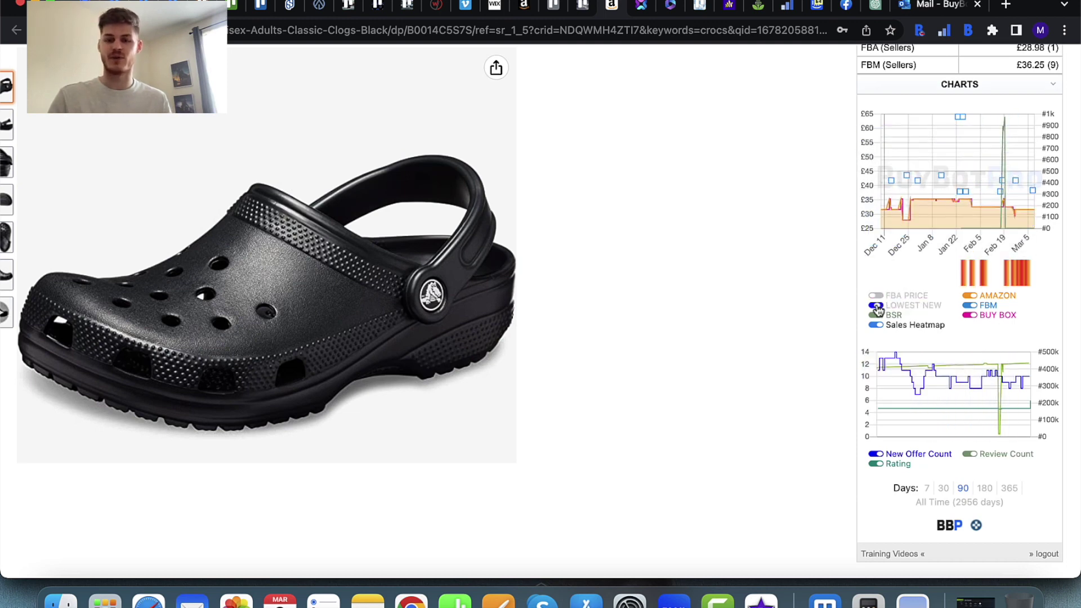
click(876, 306)
click(876, 295)
mouse_move(952, 277)
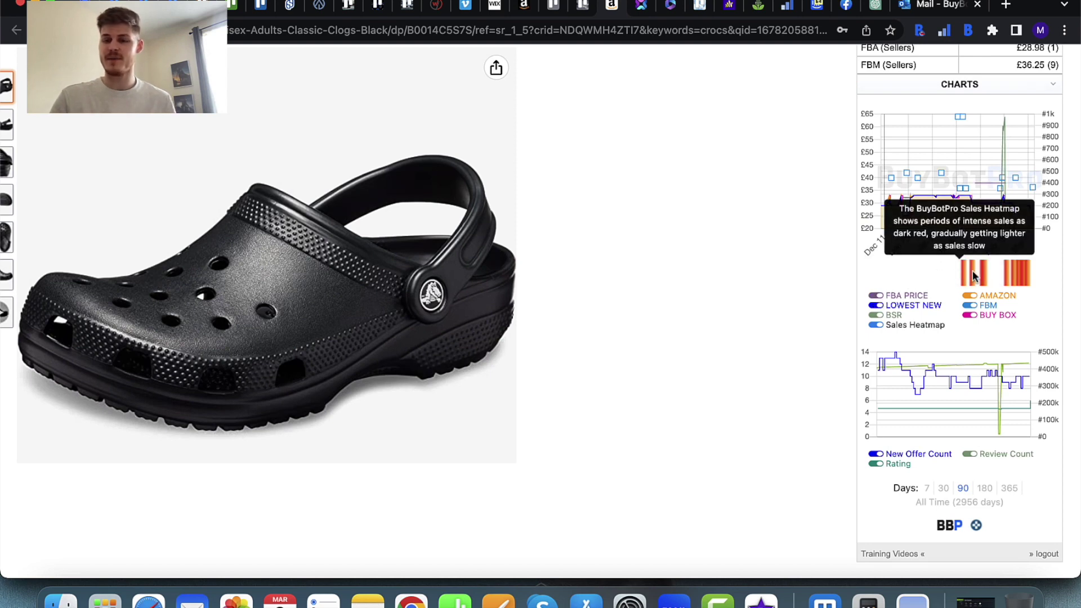
scroll(969, 442, down, 2)
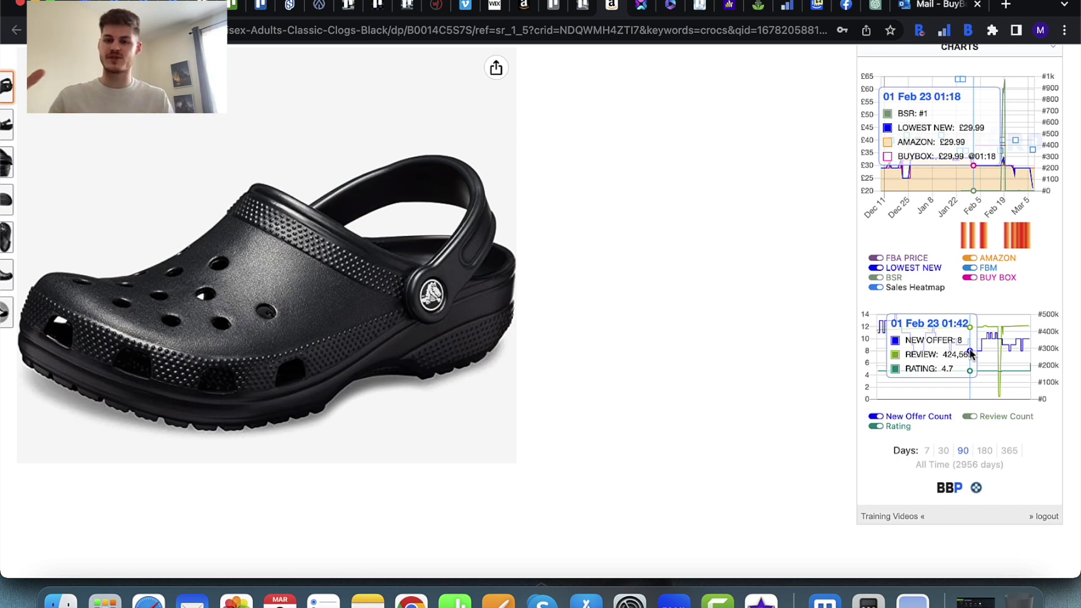
click(928, 451)
click(944, 451)
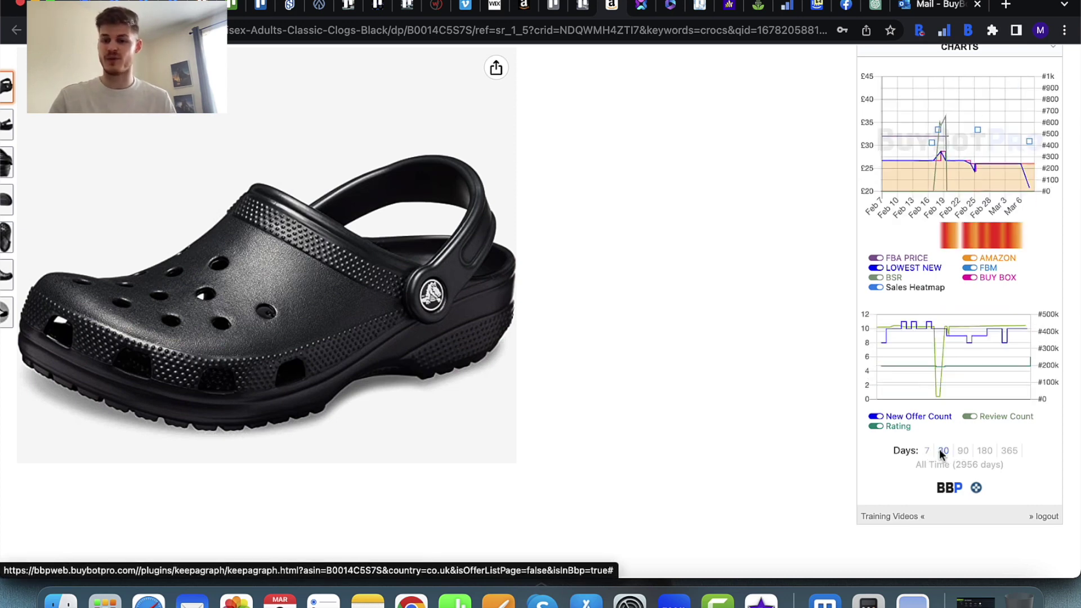
click(984, 451)
click(1009, 452)
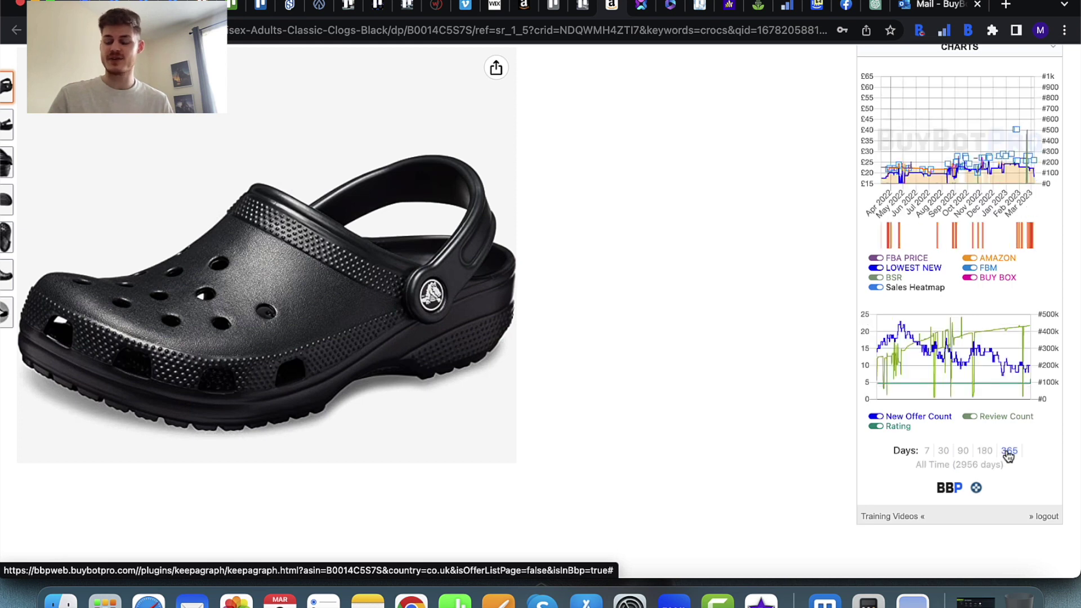
click(976, 467)
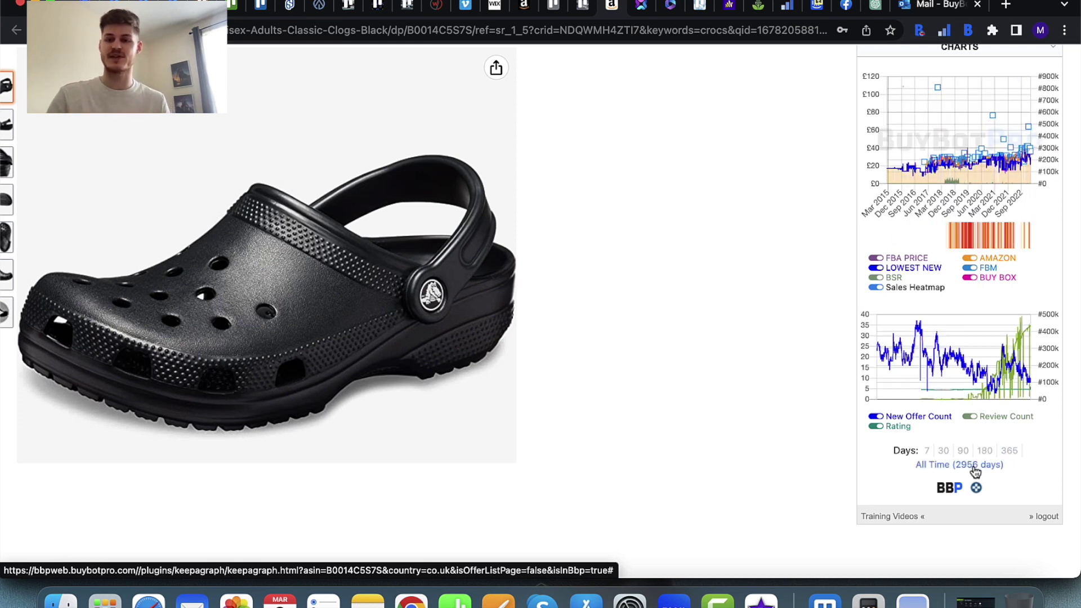
click(964, 450)
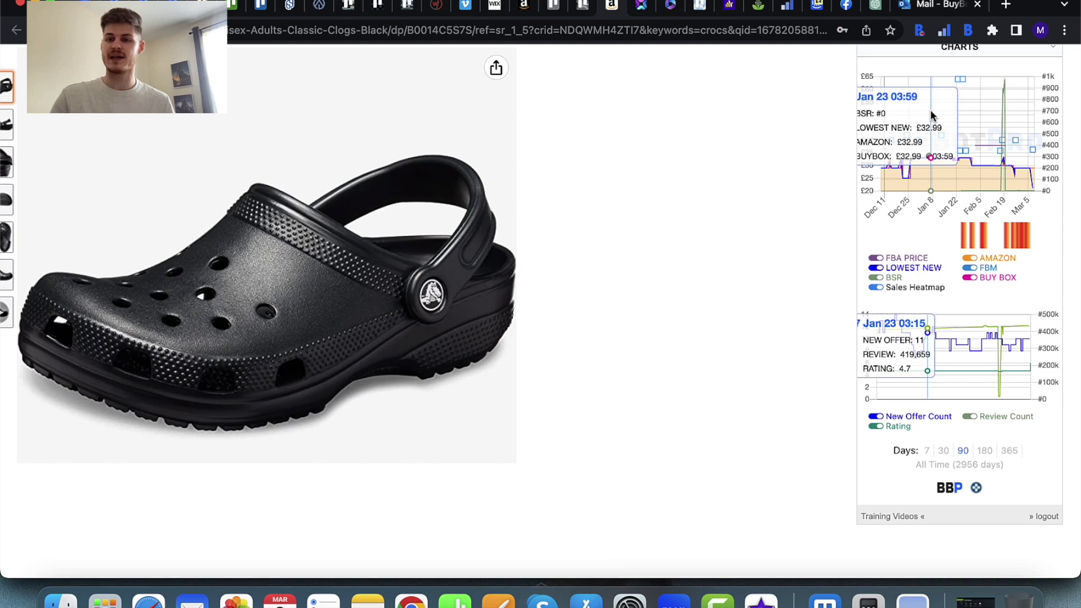
drag(974, 118, 973, 118)
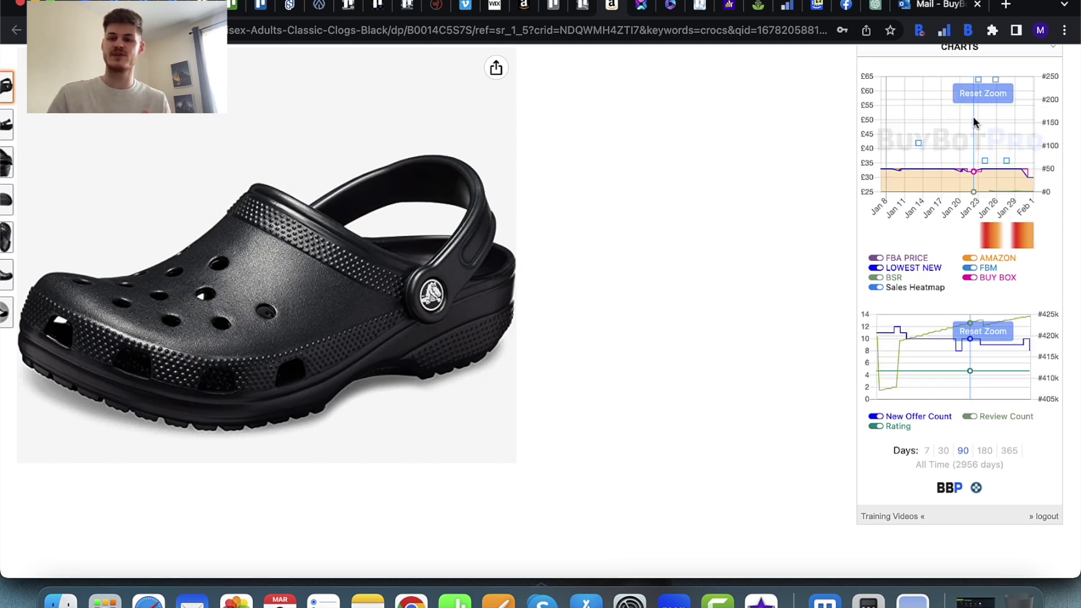
mouse_move(975, 162)
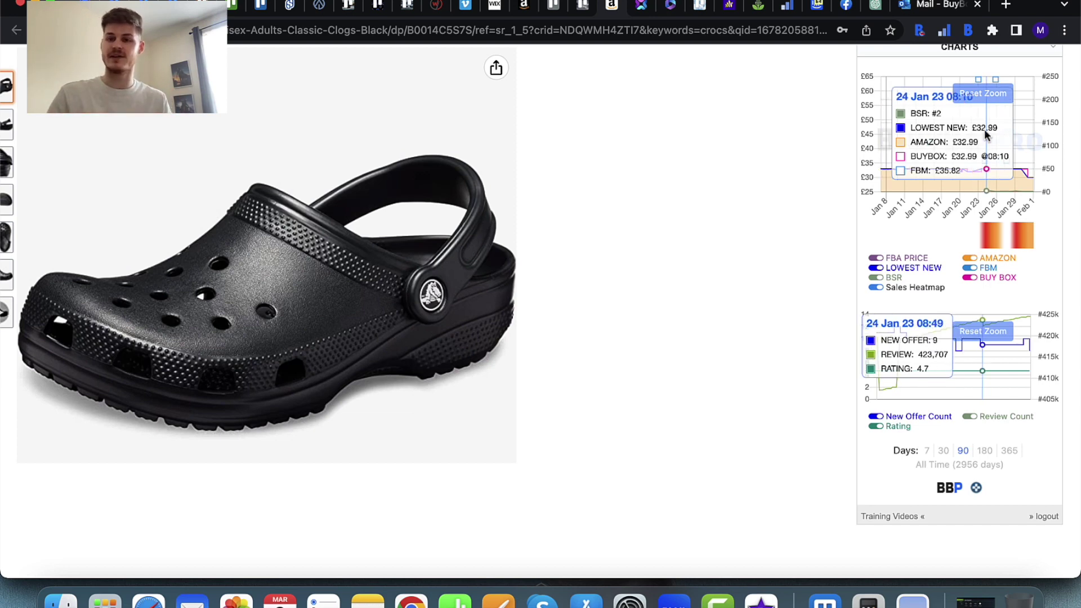
click(993, 94)
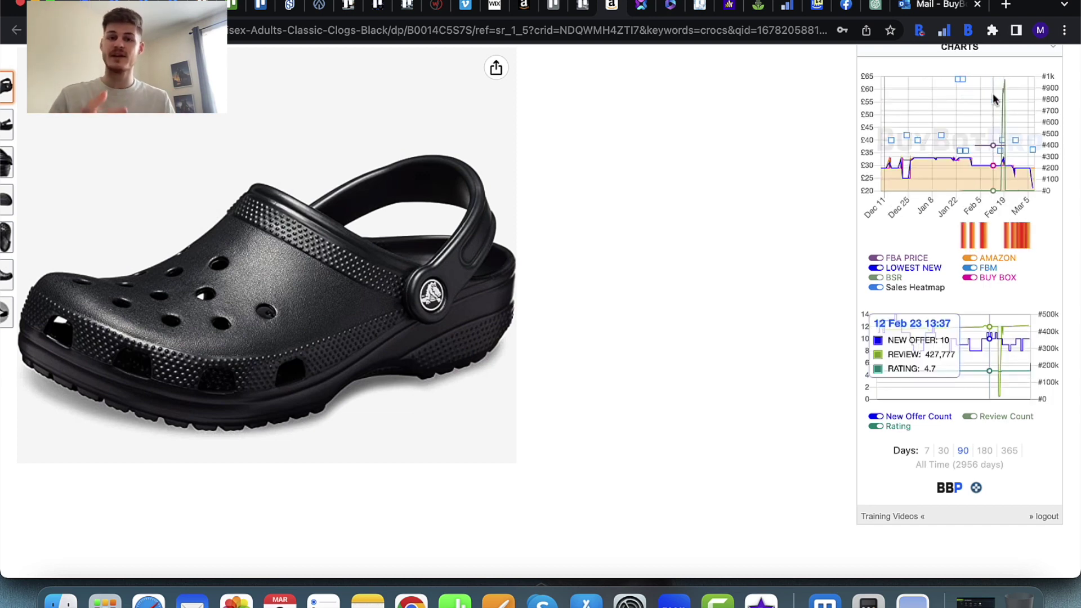
click(949, 488)
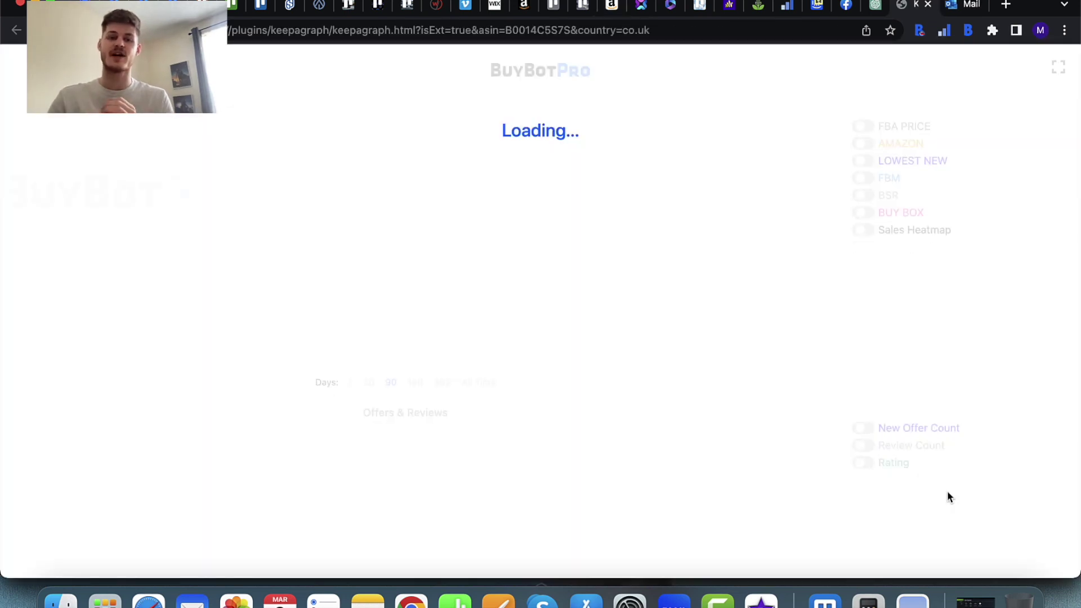
Scroll through the full-page chart's price and average-price bar charts for the clogs
scroll(730, 409, down, 3)
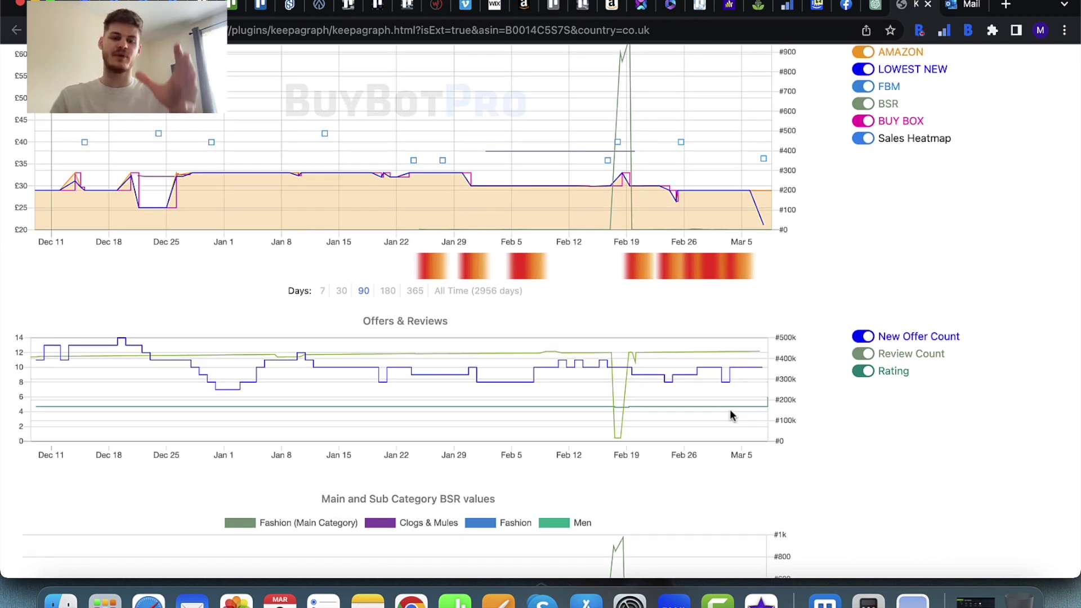
scroll(730, 414, down, 5)
scroll(730, 409, down, 5)
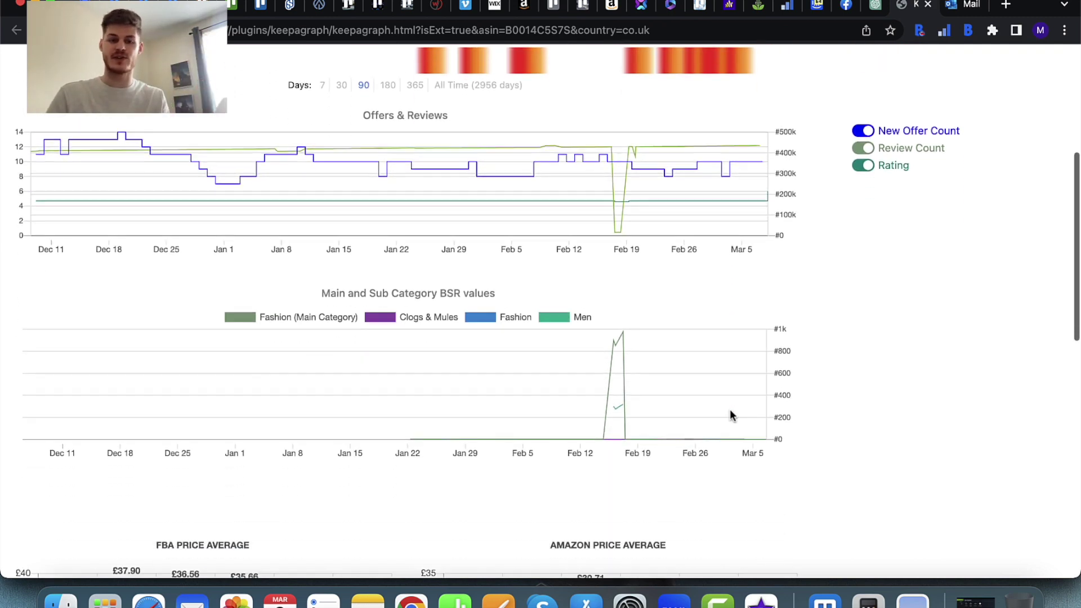
scroll(728, 409, down, 15)
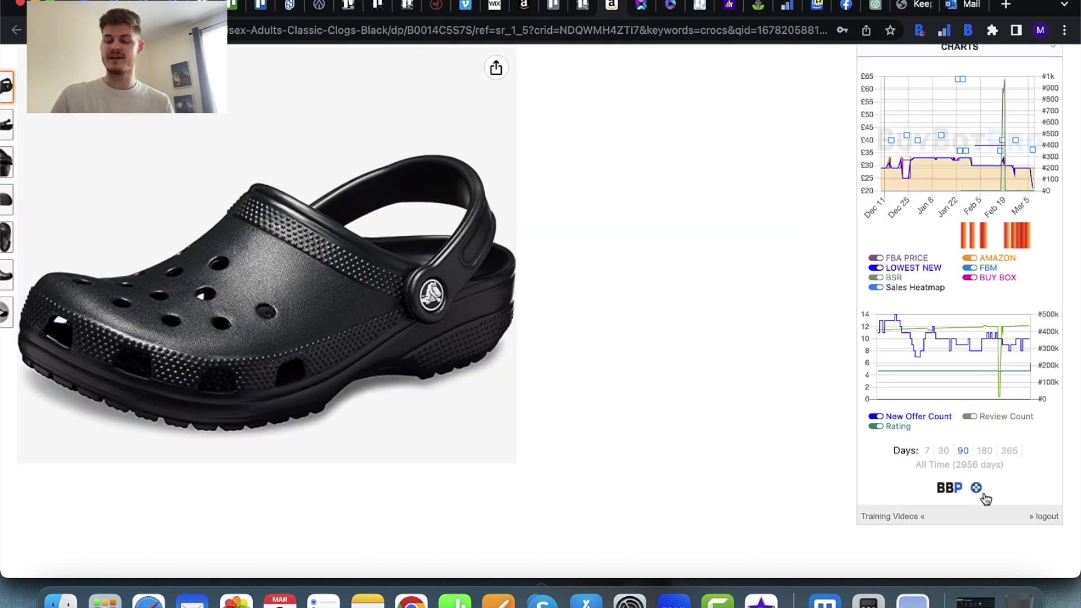
Open the clogs in Keepa and review their 3-month price history
click(977, 489)
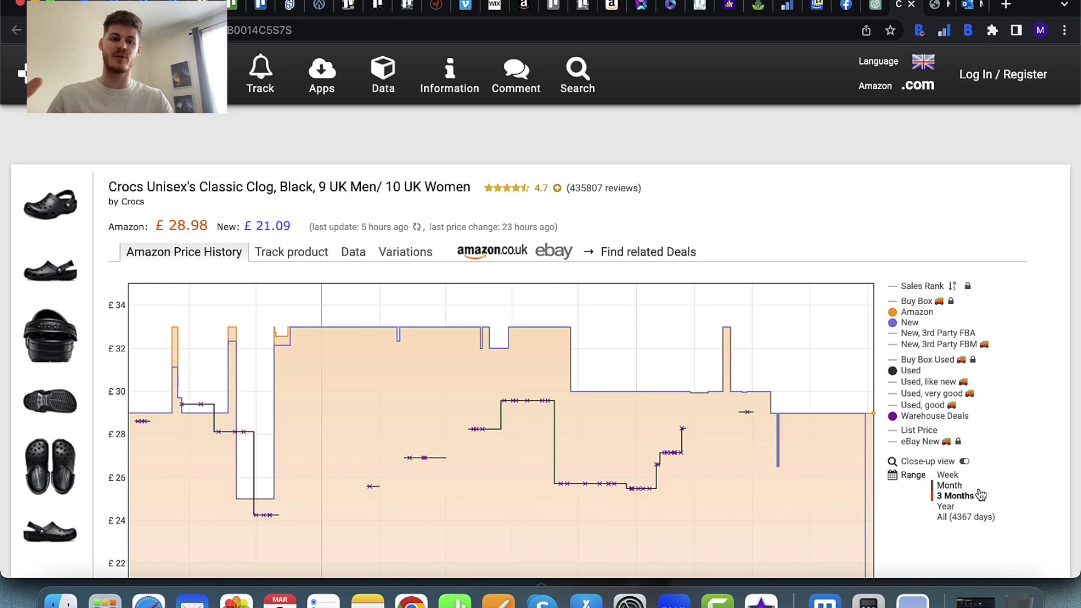
scroll(980, 494, down, 3)
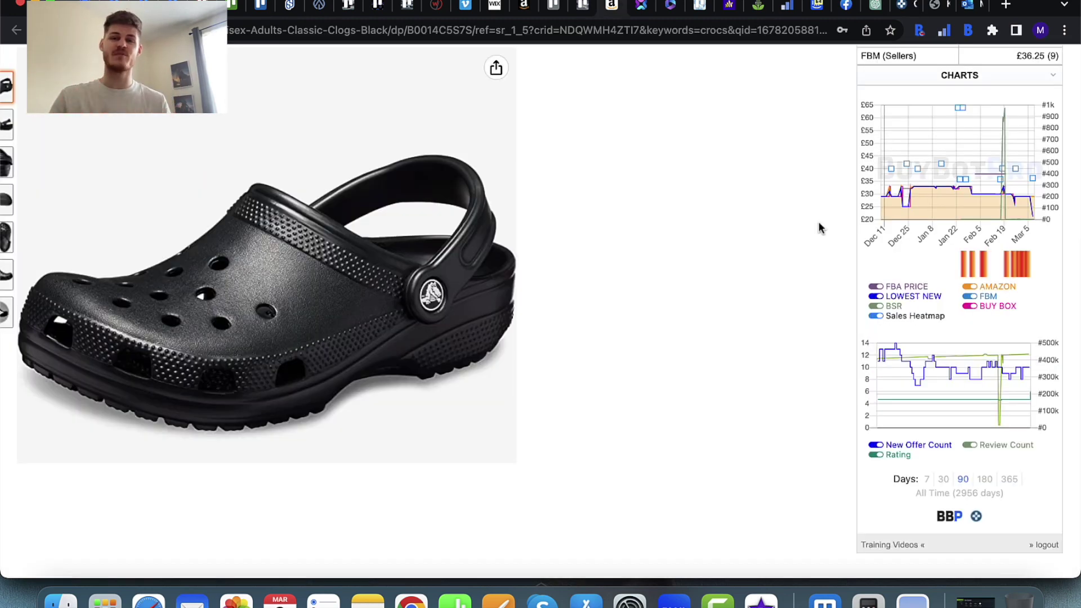
Toggle the Sell Price Extra Settings twice, leaving Quantity, VAT, PAN-EU, MF and Bundle shown
scroll(819, 222, up, 10)
scroll(819, 222, up, 2)
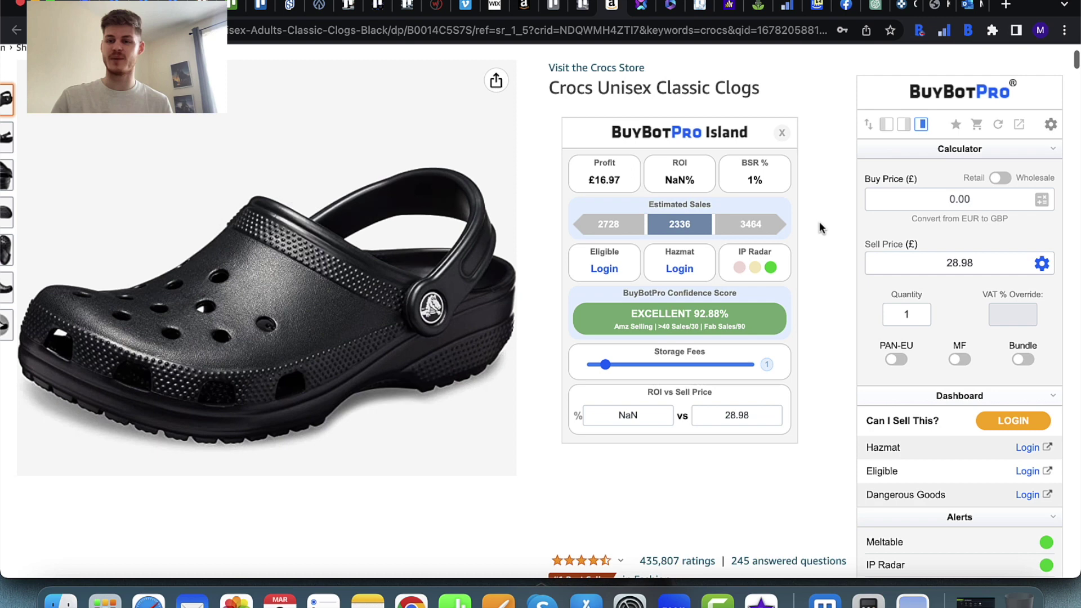
click(1041, 271)
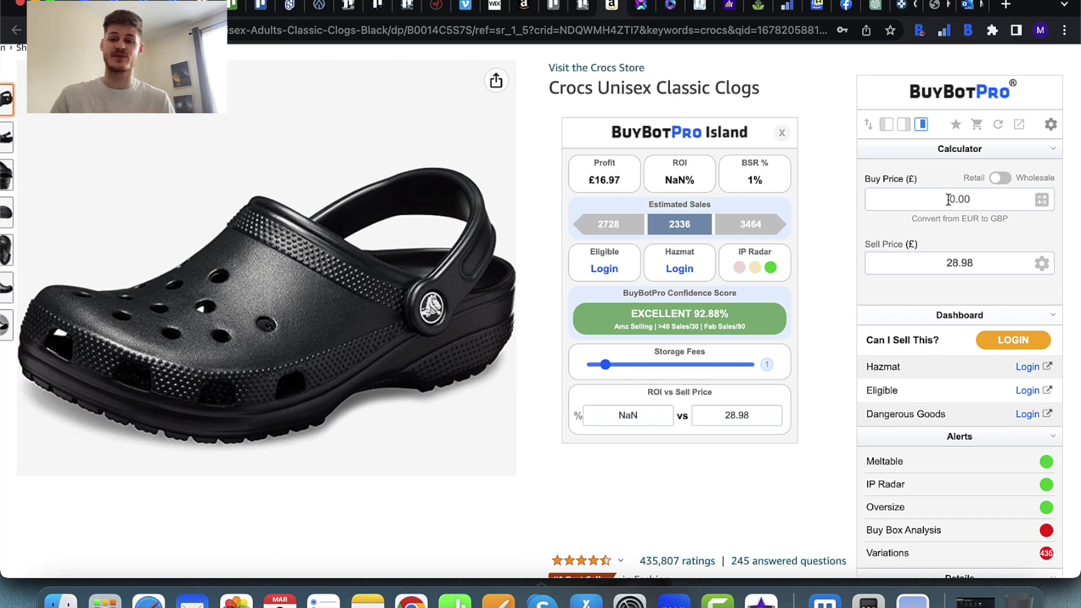
click(1044, 273)
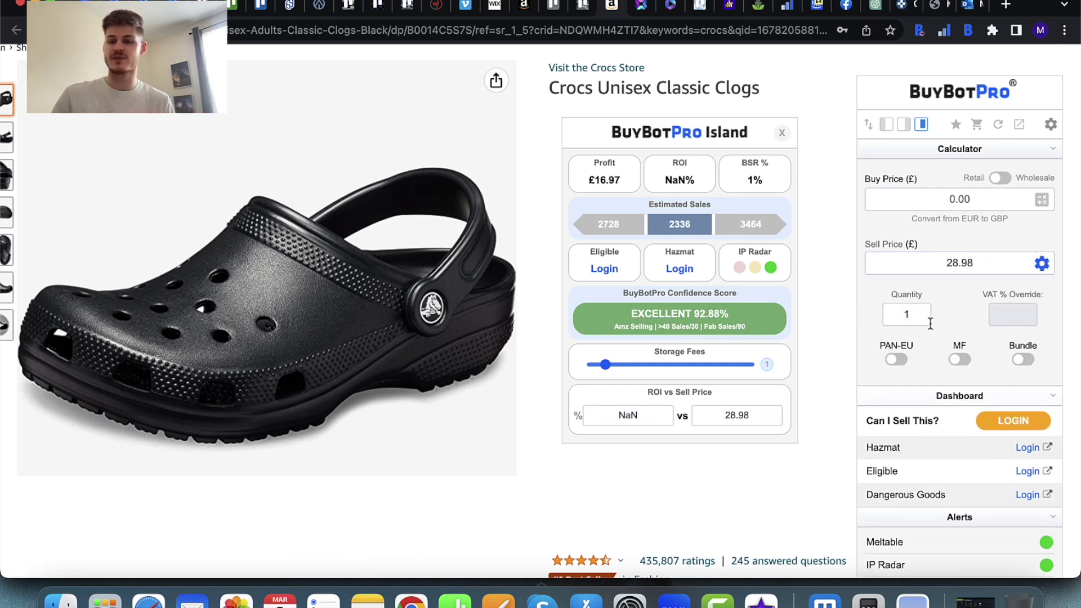
mouse_move(996, 324)
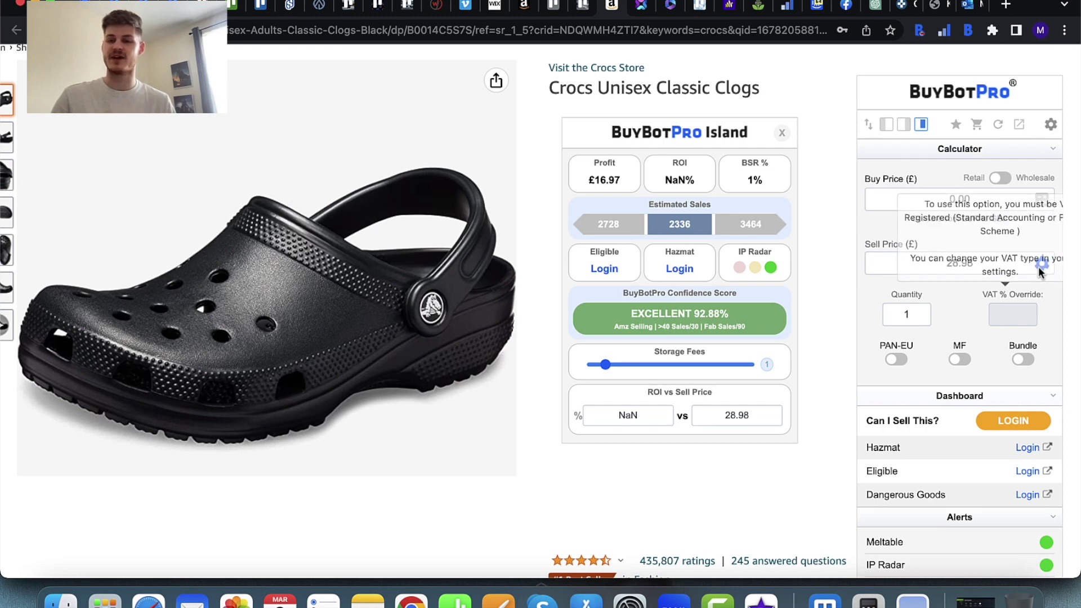
click(1043, 267)
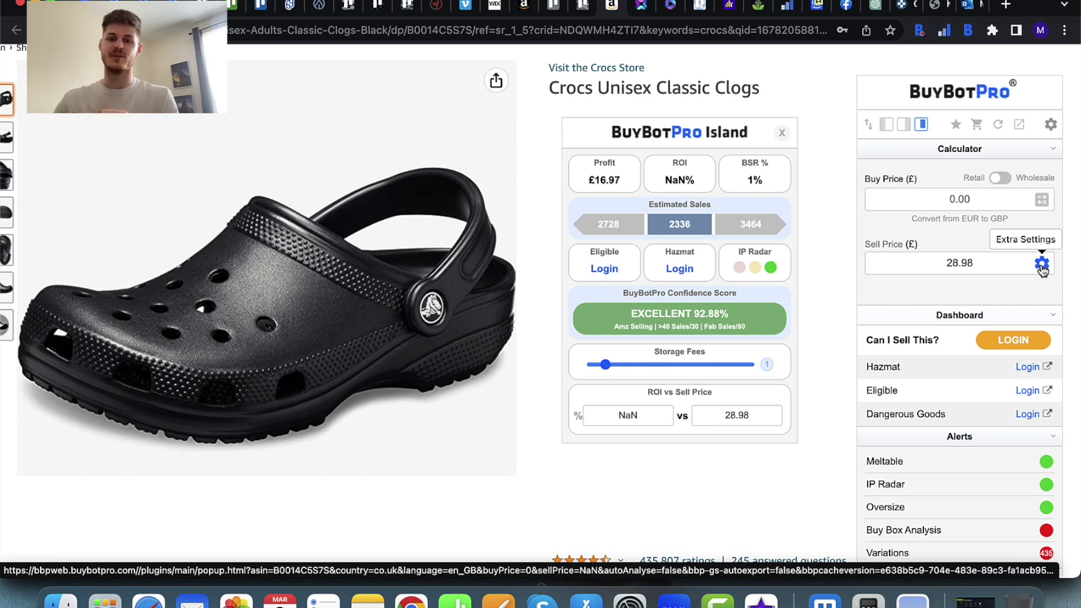
click(1043, 267)
scroll(975, 300, up, 1)
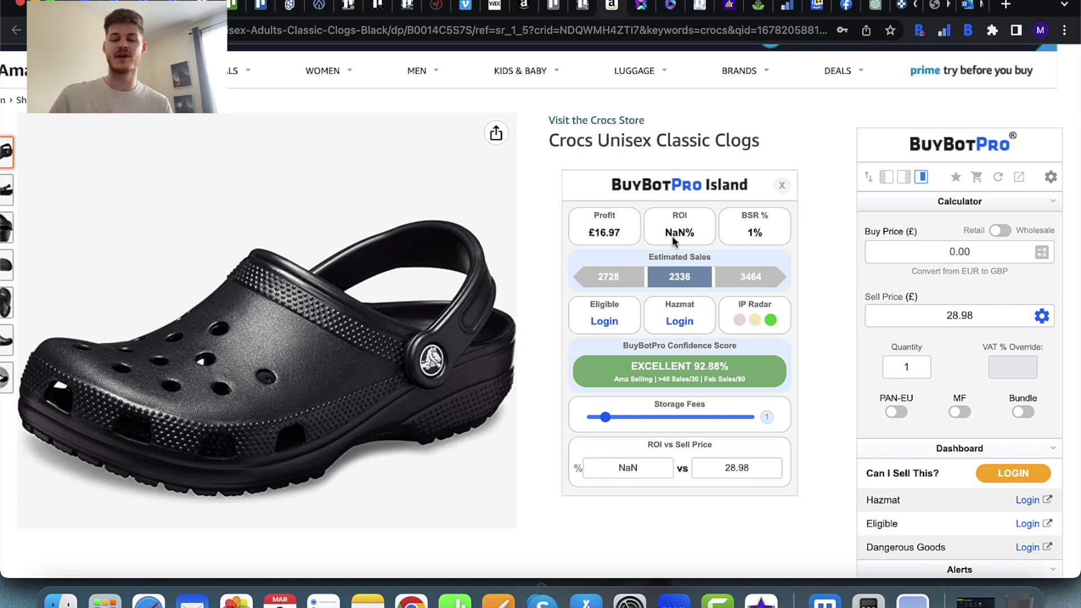
scroll(883, 420, down, 5)
scroll(883, 420, up, 3)
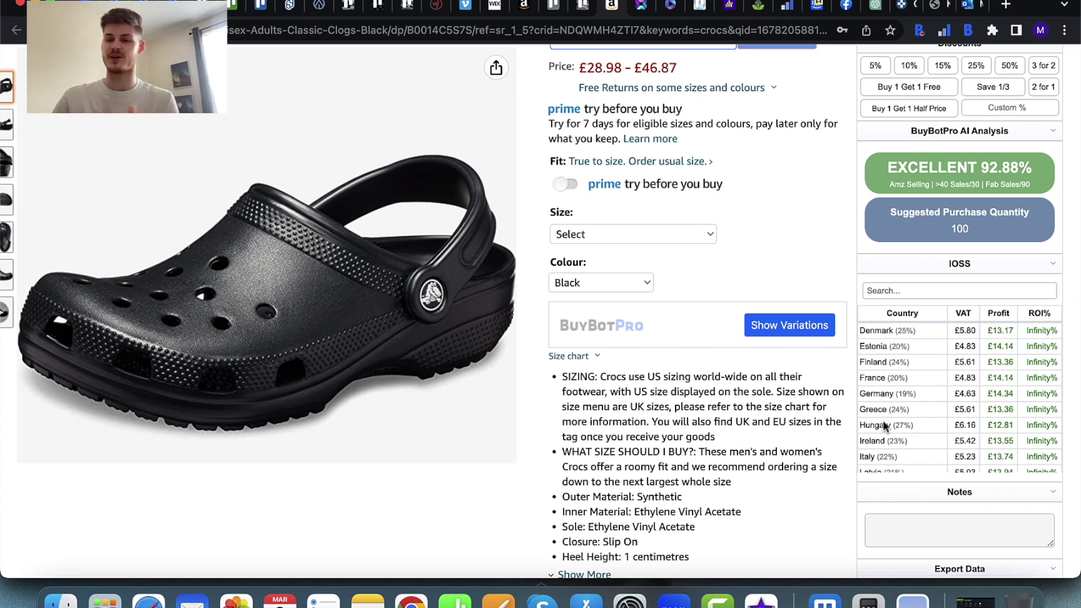
scroll(883, 420, up, 5)
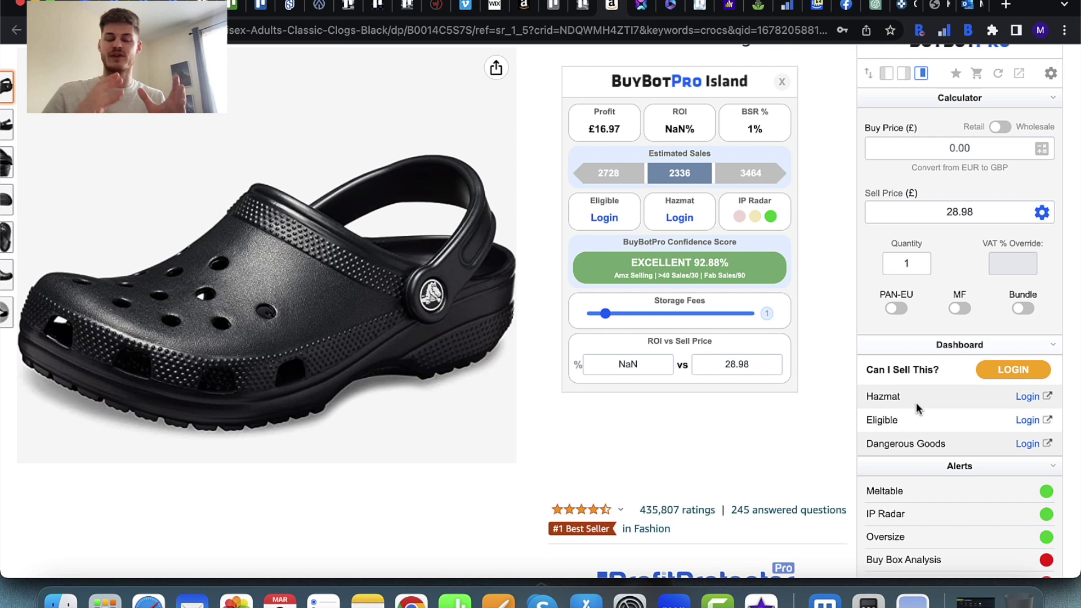
Enter a 5.00 buy price for £11.97 profit and 239.40% ROI, then view Details
click(879, 150)
text(5.00)
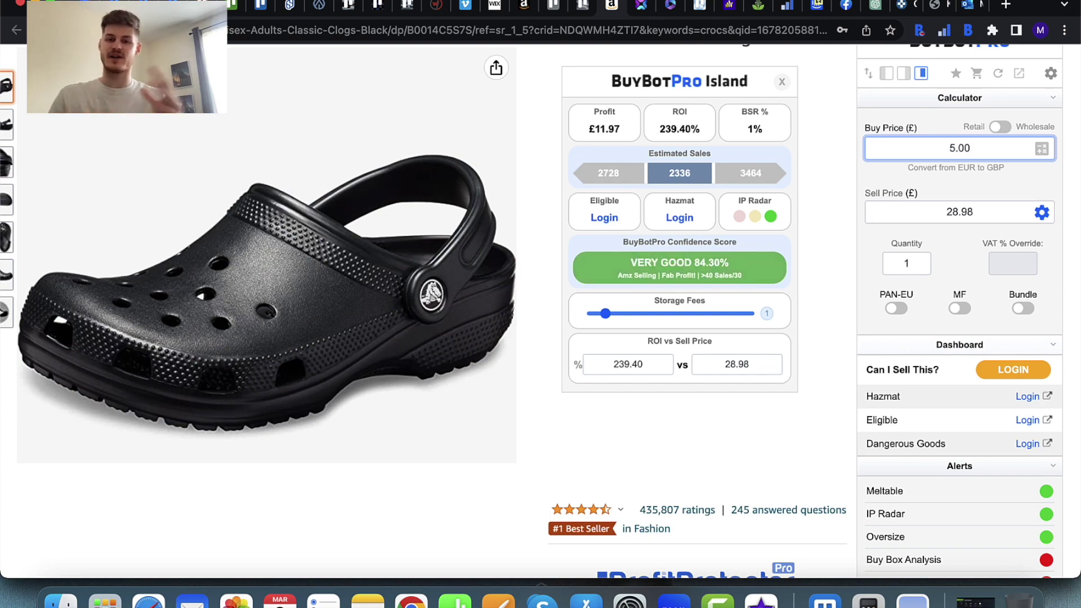
scroll(877, 234, down, 8)
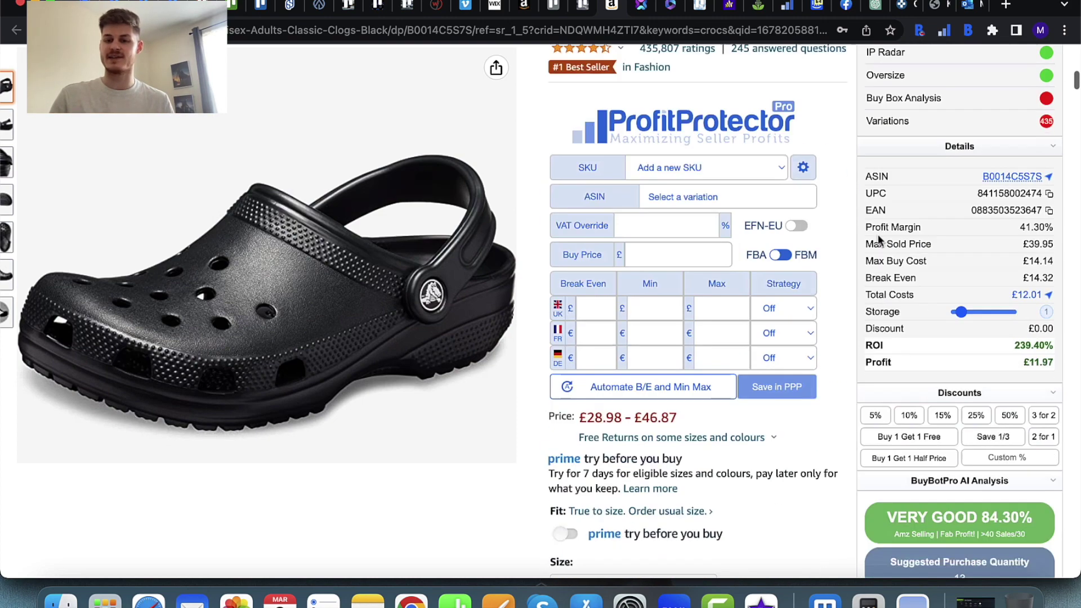